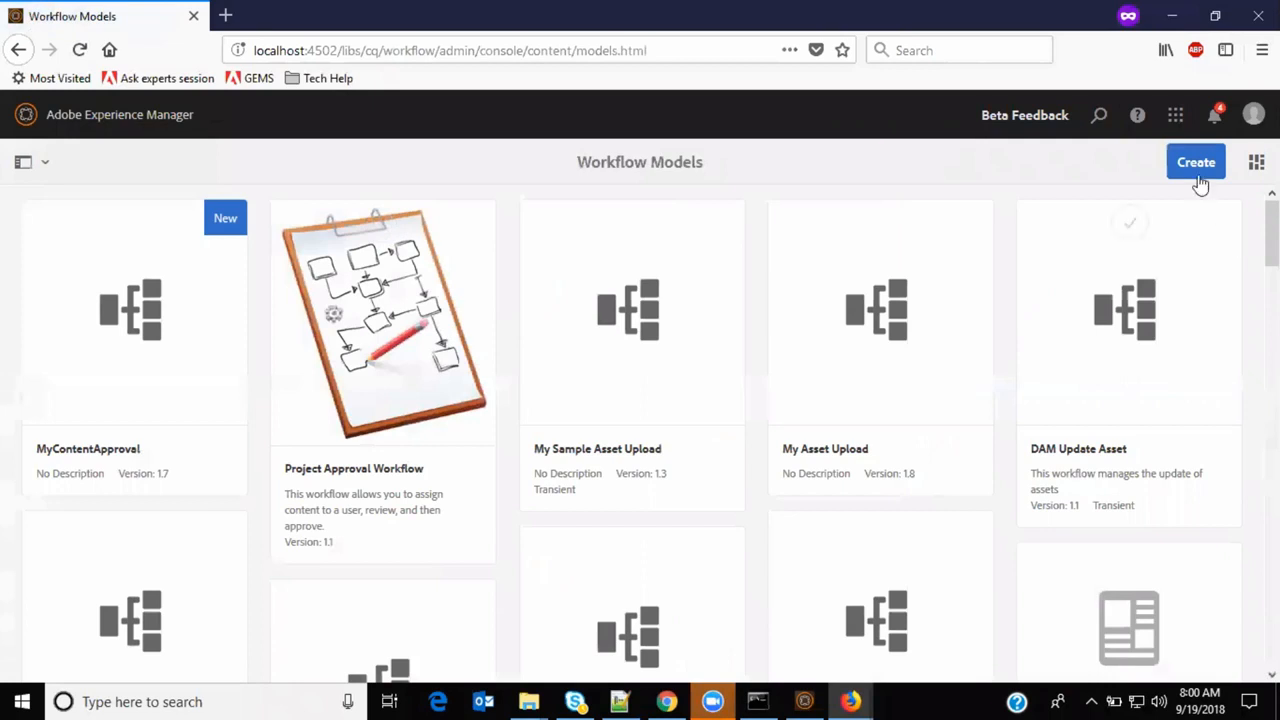
# Step: Create a workflow model titled ContentApprovalDemo, leaving its name blank
pyautogui.click(1197, 166)
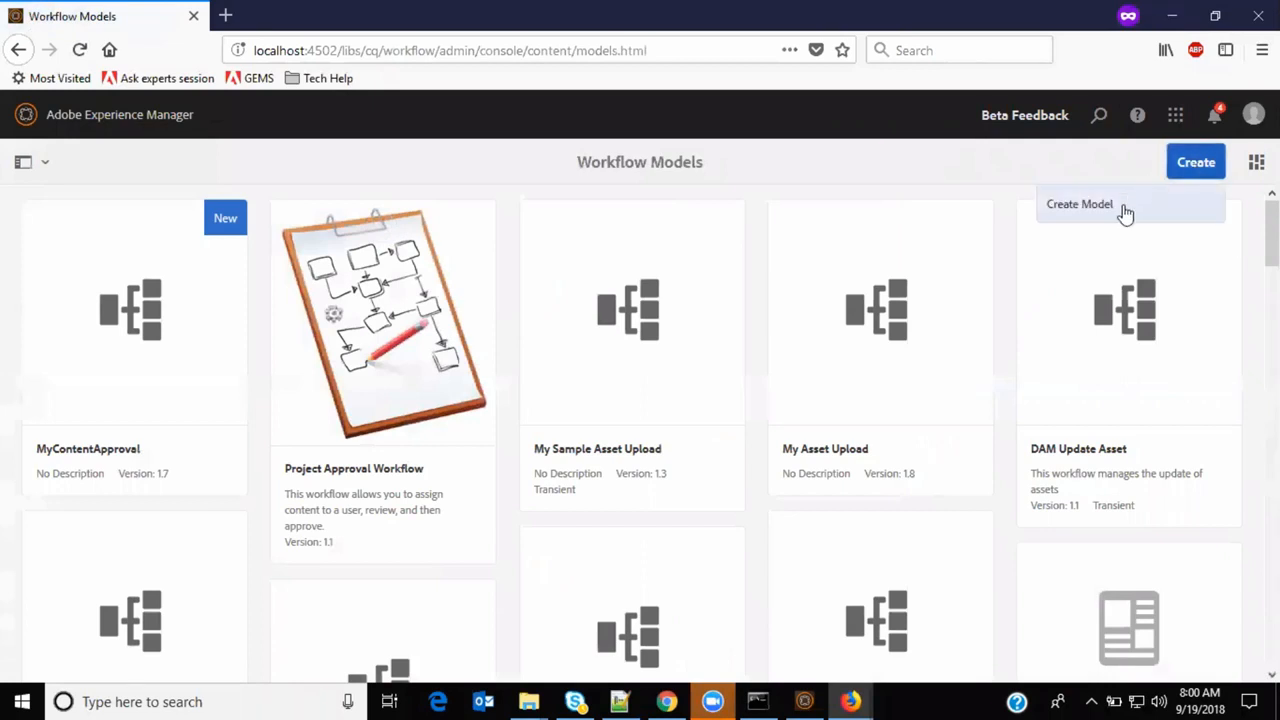
pyautogui.click(1122, 206)
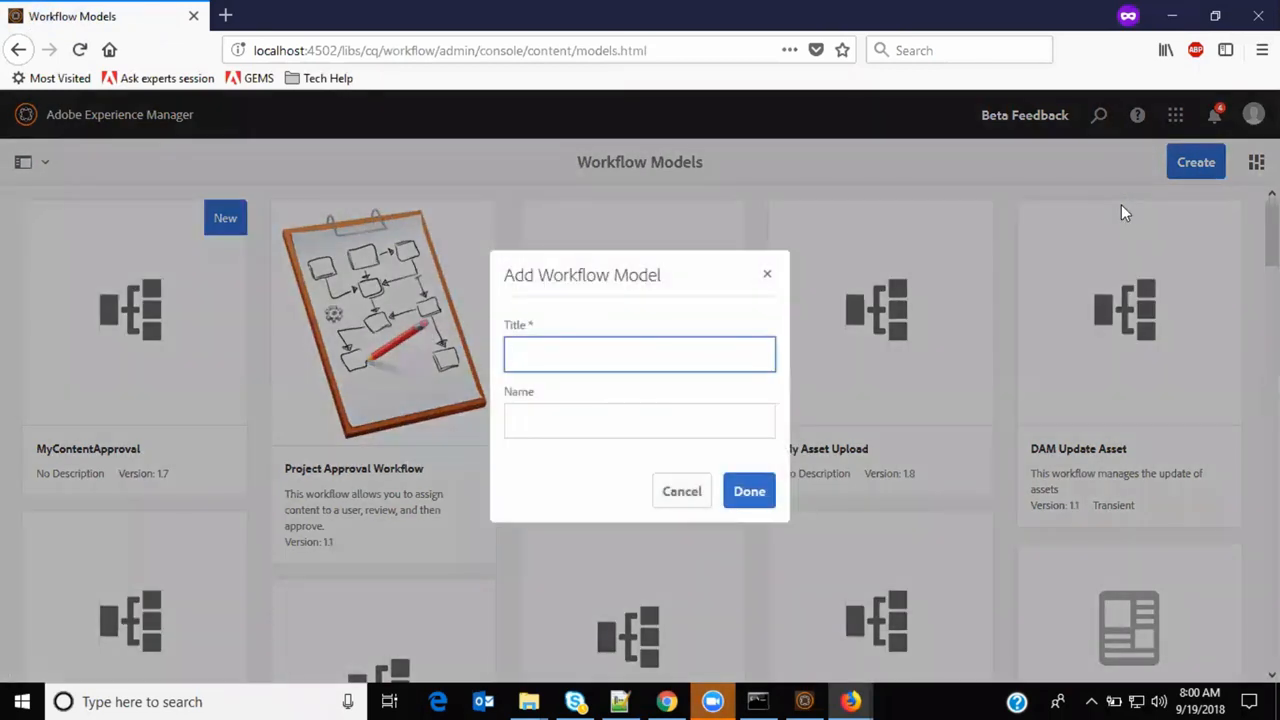
pyautogui.write('MyCo')
pyautogui.hotkey('ctrl', 'a')
pyautogui.write('ContentApprovalDemo')
pyautogui.press('Tab')
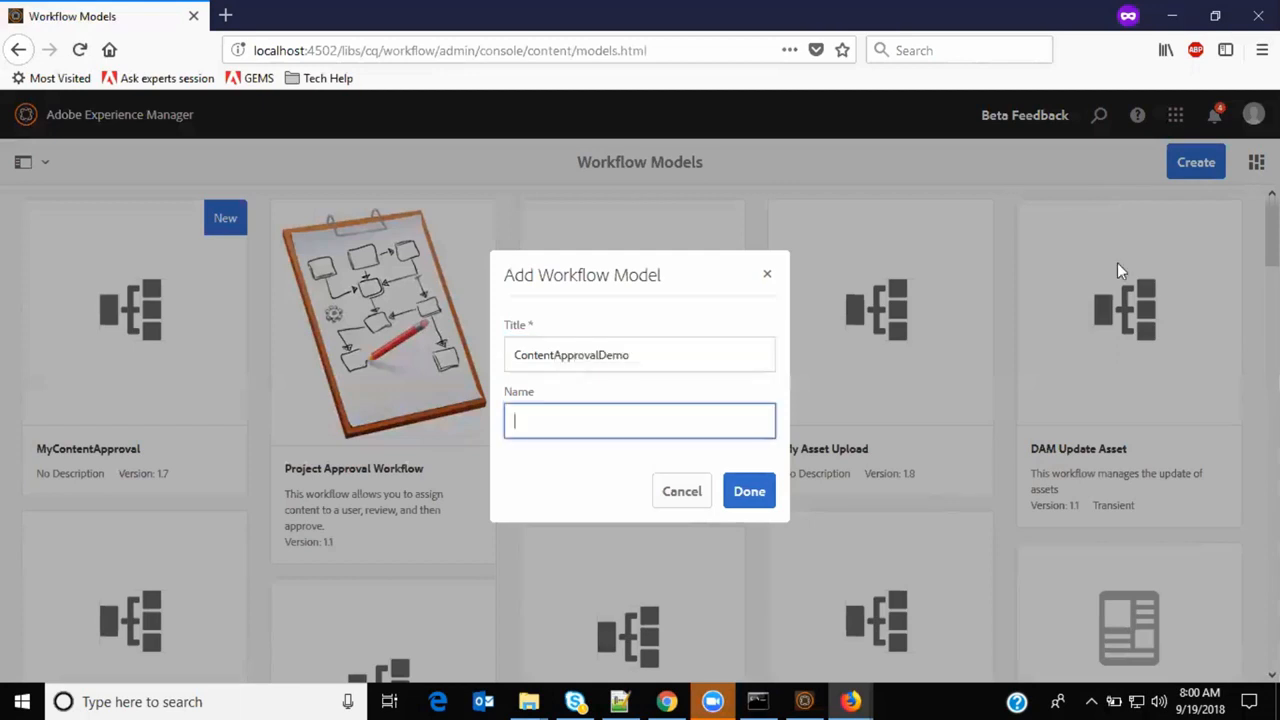
pyautogui.click(748, 491)
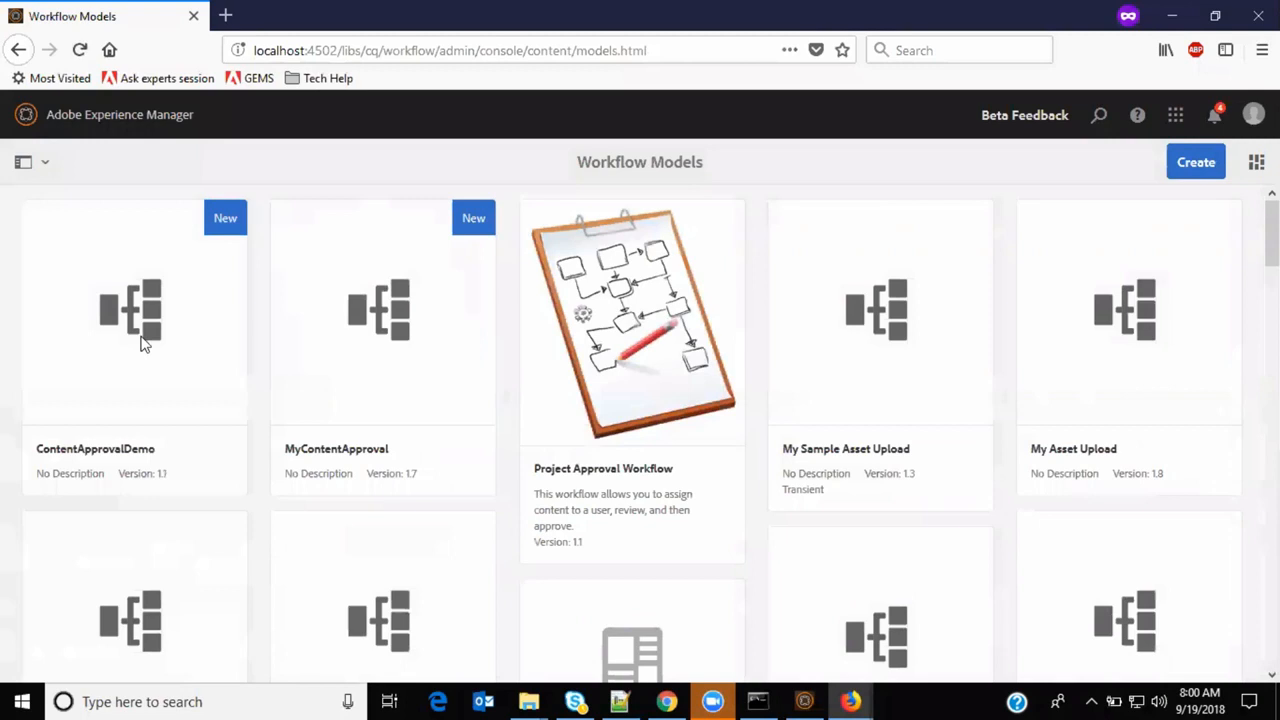
# Step: Open the ContentApprovalDemo model for editing and delete its default Step 1
pyautogui.click(128, 226)
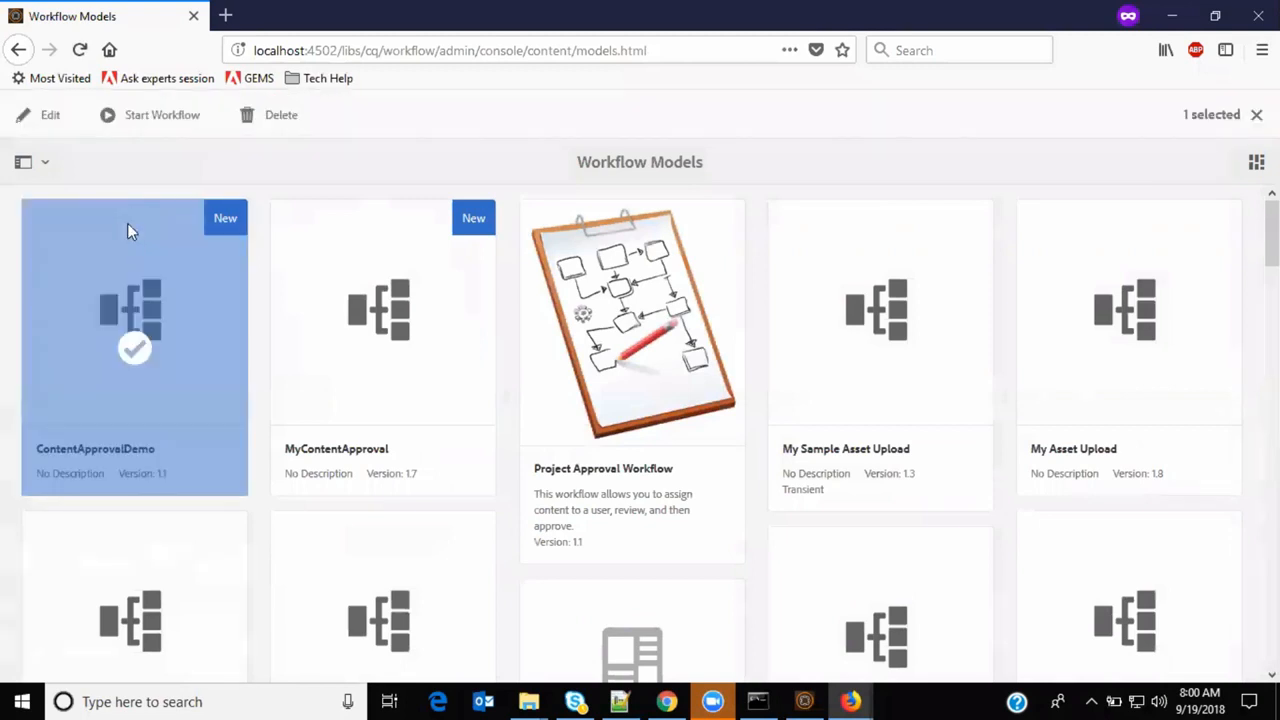
pyautogui.click(45, 120)
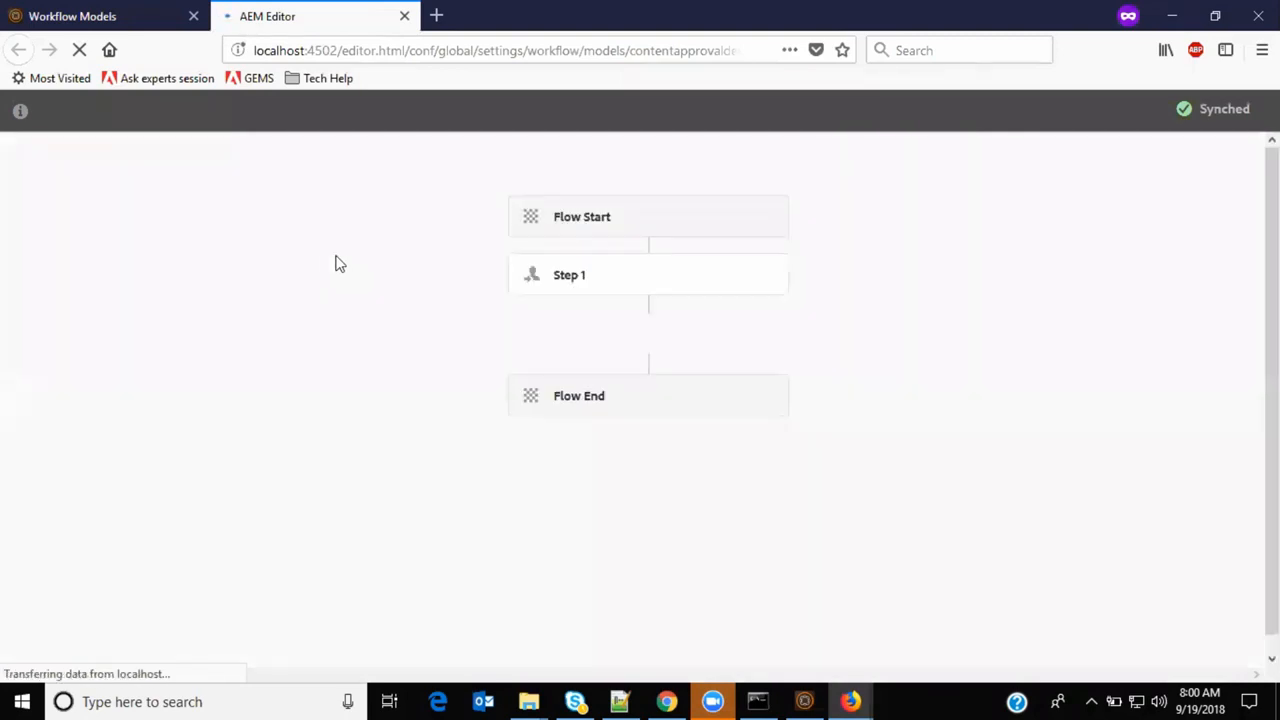
pyautogui.click(658, 278)
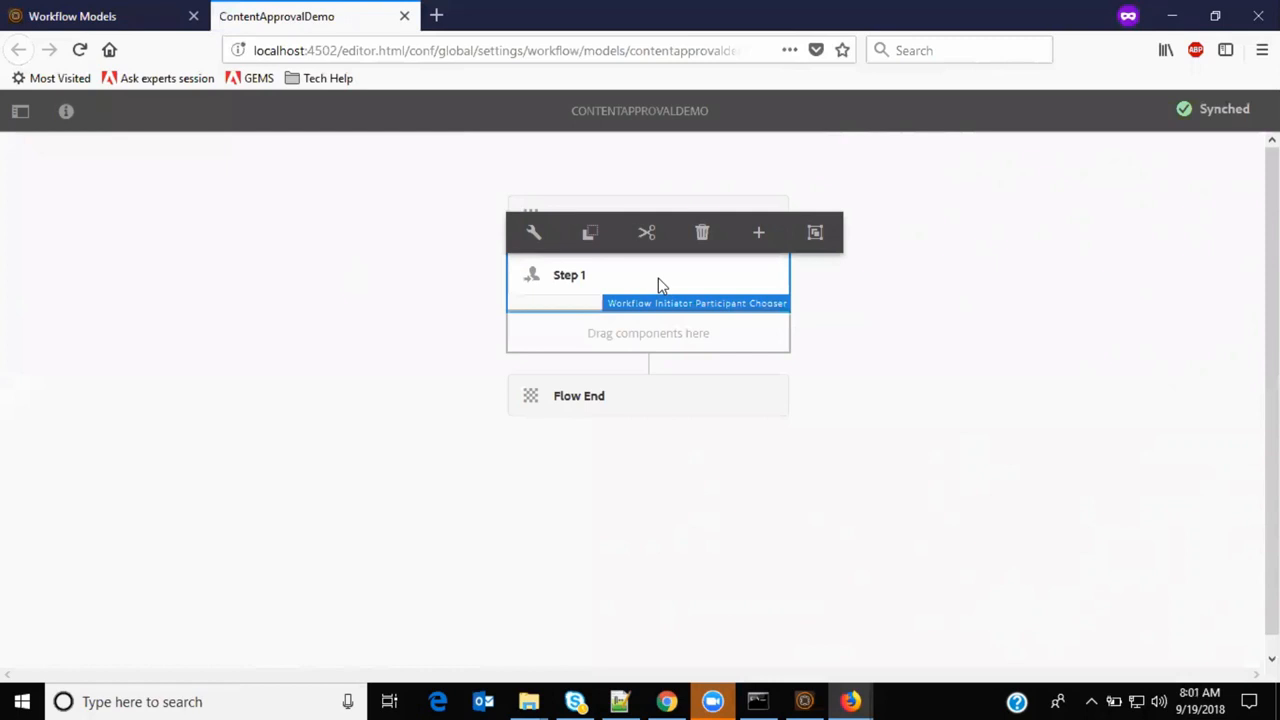
pyautogui.click(705, 236)
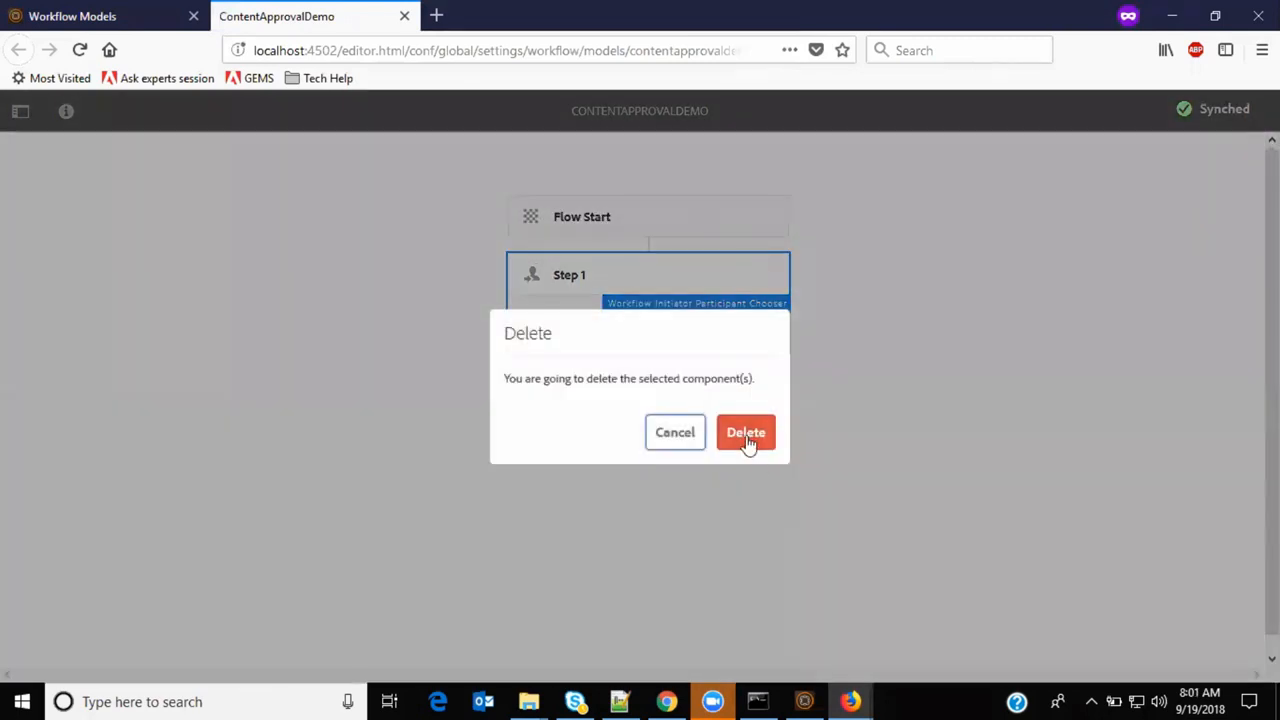
pyautogui.click(748, 433)
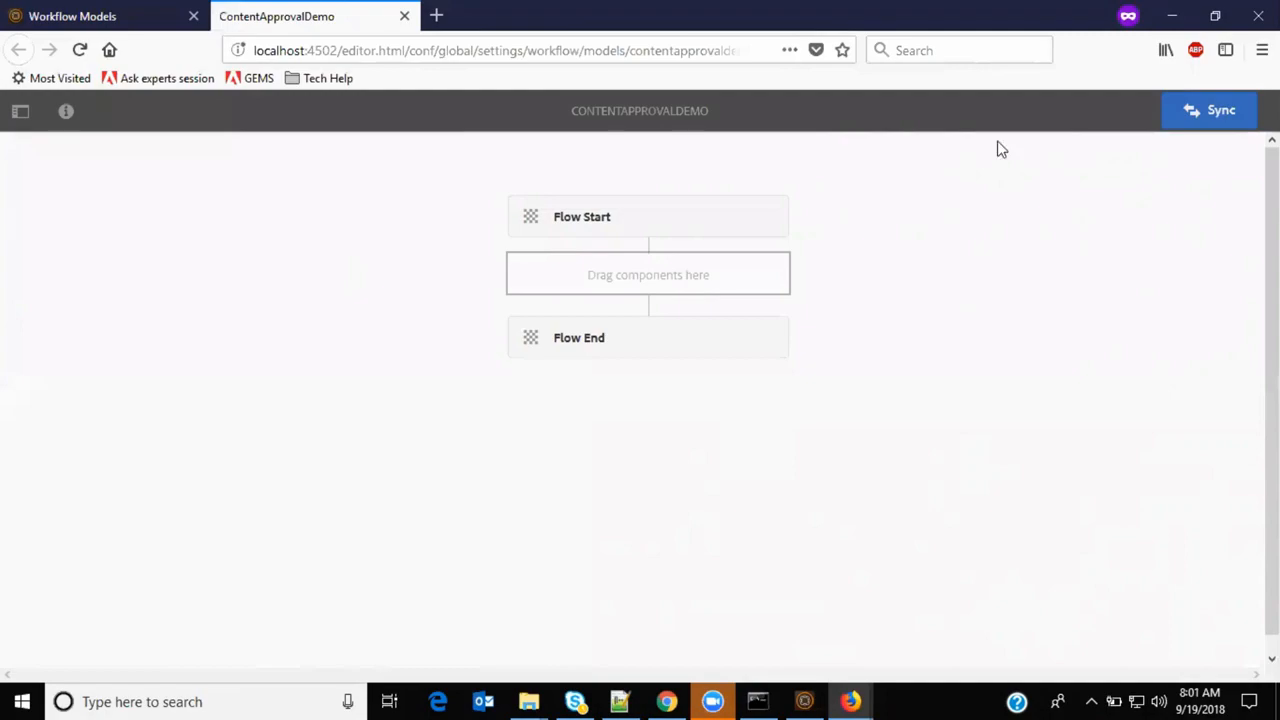
# Step: Add a Participant Step between Flow Start and Flow End
pyautogui.click(20, 114)
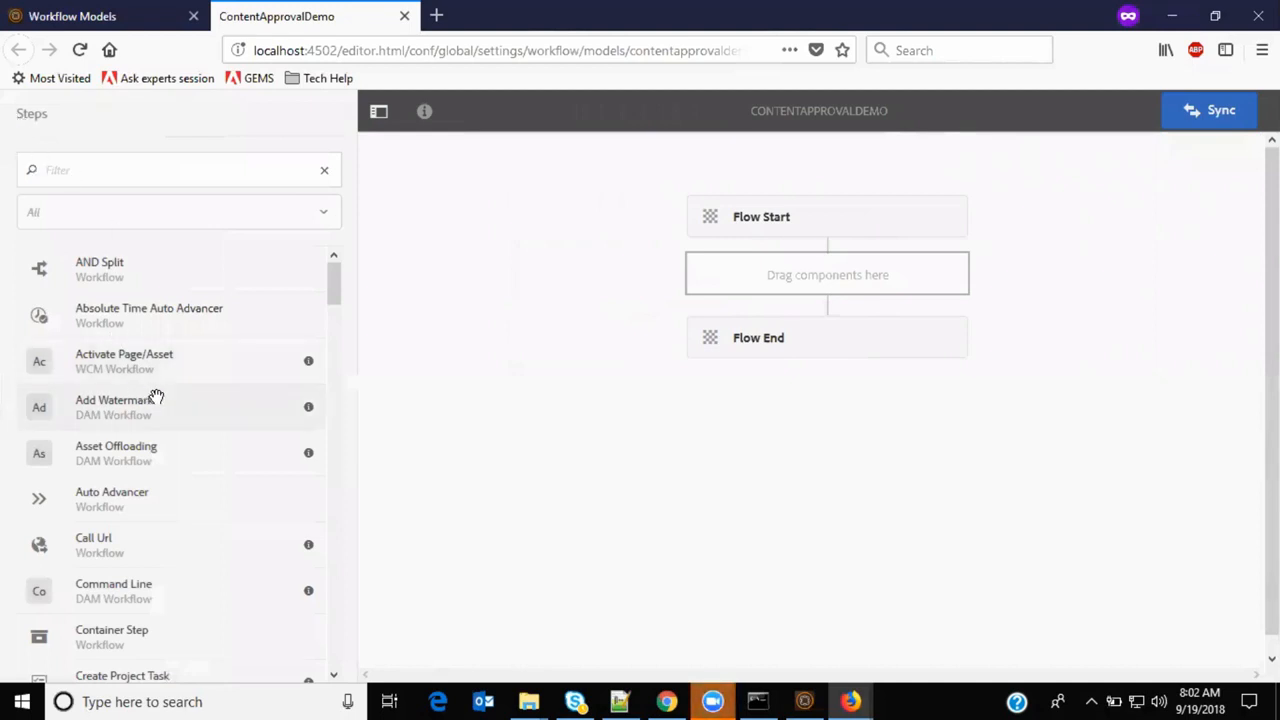
pyautogui.scroll(-5, 160, 400)
pyautogui.scroll(-8, 167, 398)
pyautogui.scroll(3, 167, 398)
pyautogui.scroll(5, 167, 398)
pyautogui.scroll(-3, 167, 398)
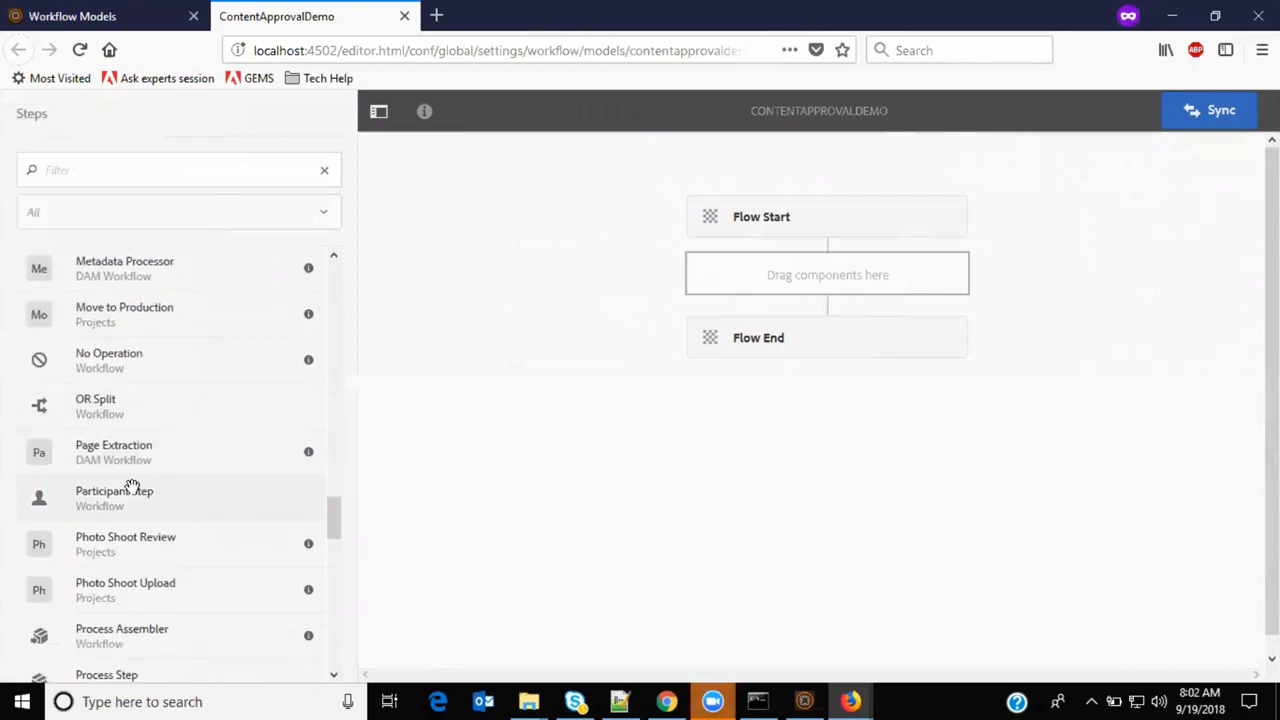
pyautogui.moveTo(137, 492); pyautogui.dragTo(863, 282)
# Step: Set both the title and the description of the new participant step to "Validate Content"
pyautogui.click(774, 279)
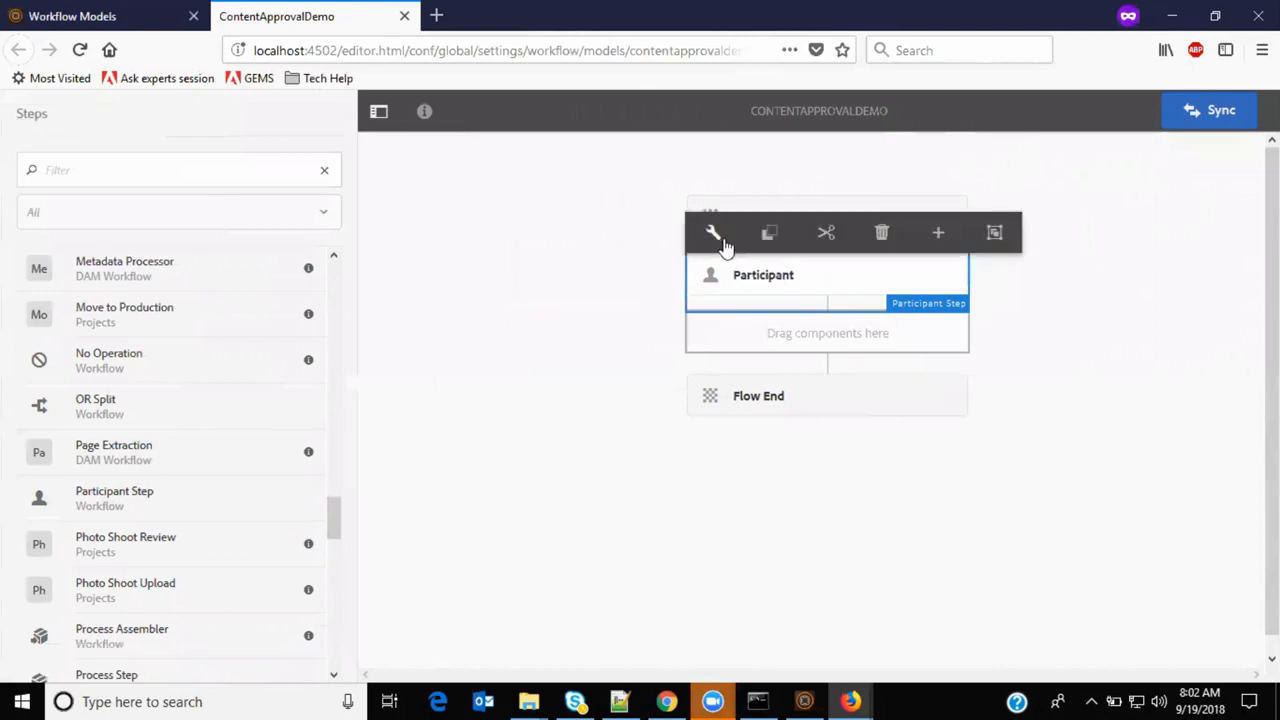
pyautogui.click(710, 232)
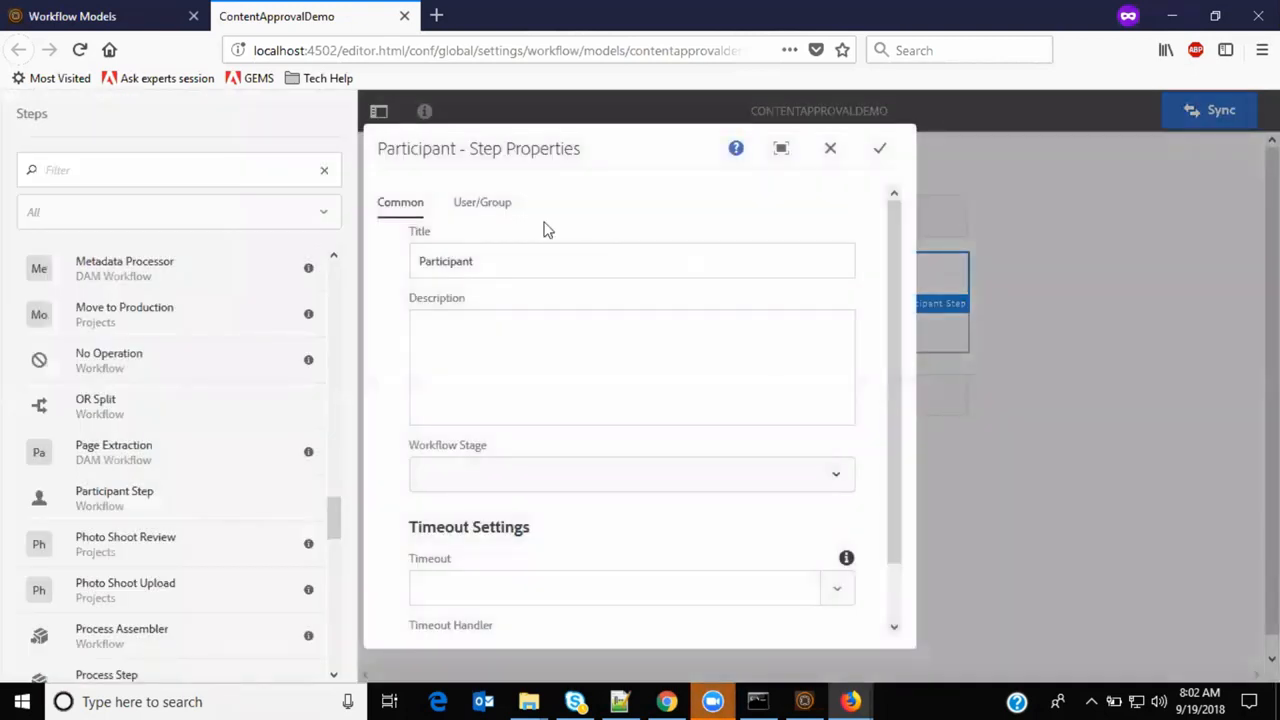
pyautogui.click(485, 261)
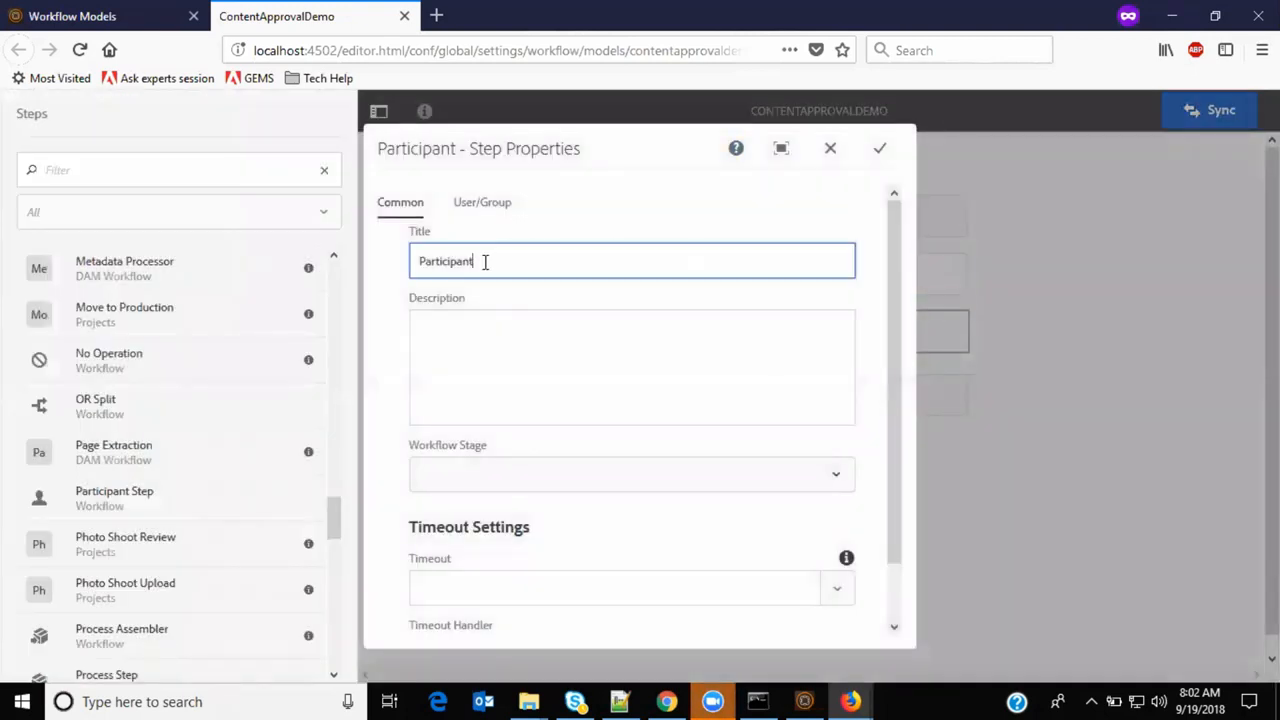
pyautogui.doubleClick(485, 261)
pyautogui.write('Validate Conten')
pyautogui.hotkey('ctrl', 'a')
pyautogui.hotkey('ctrl', 'c')
pyautogui.click(467, 328)
pyautogui.hotkey('ctrl', 'v')
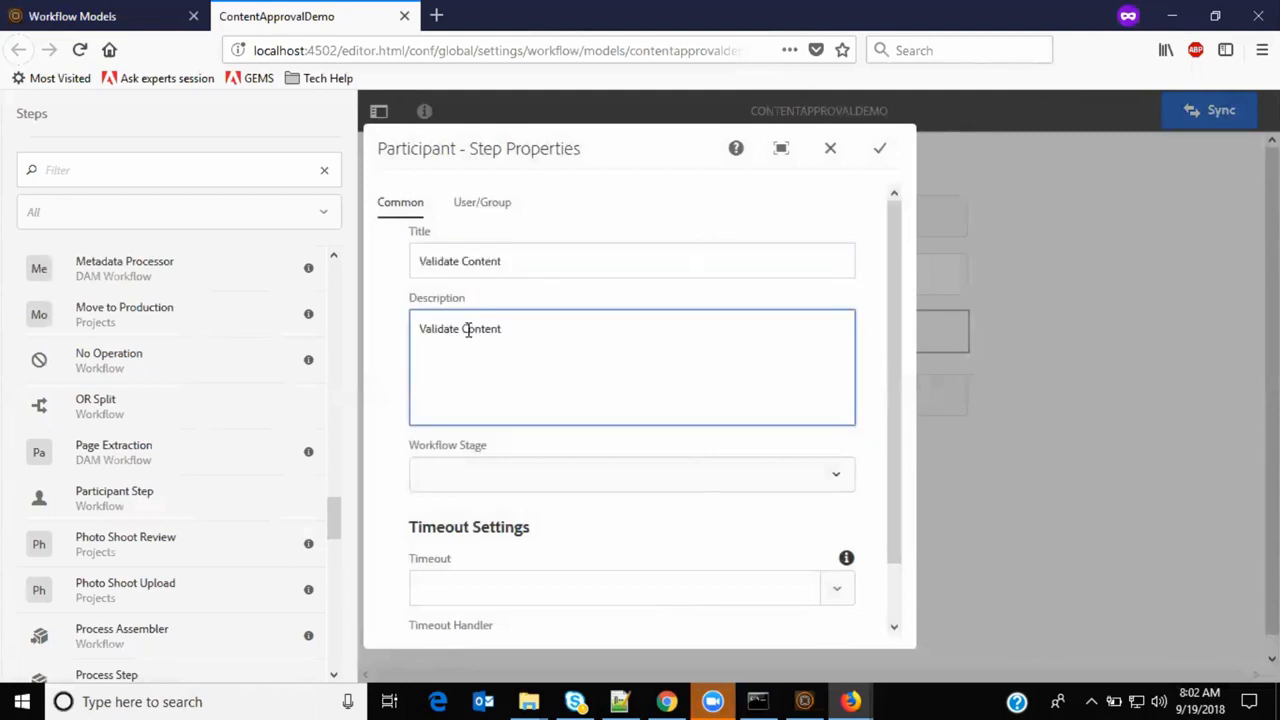
# Step: Assign the Validate Content step to the editor user and save its properties
pyautogui.click(485, 206)
pyautogui.click(474, 289)
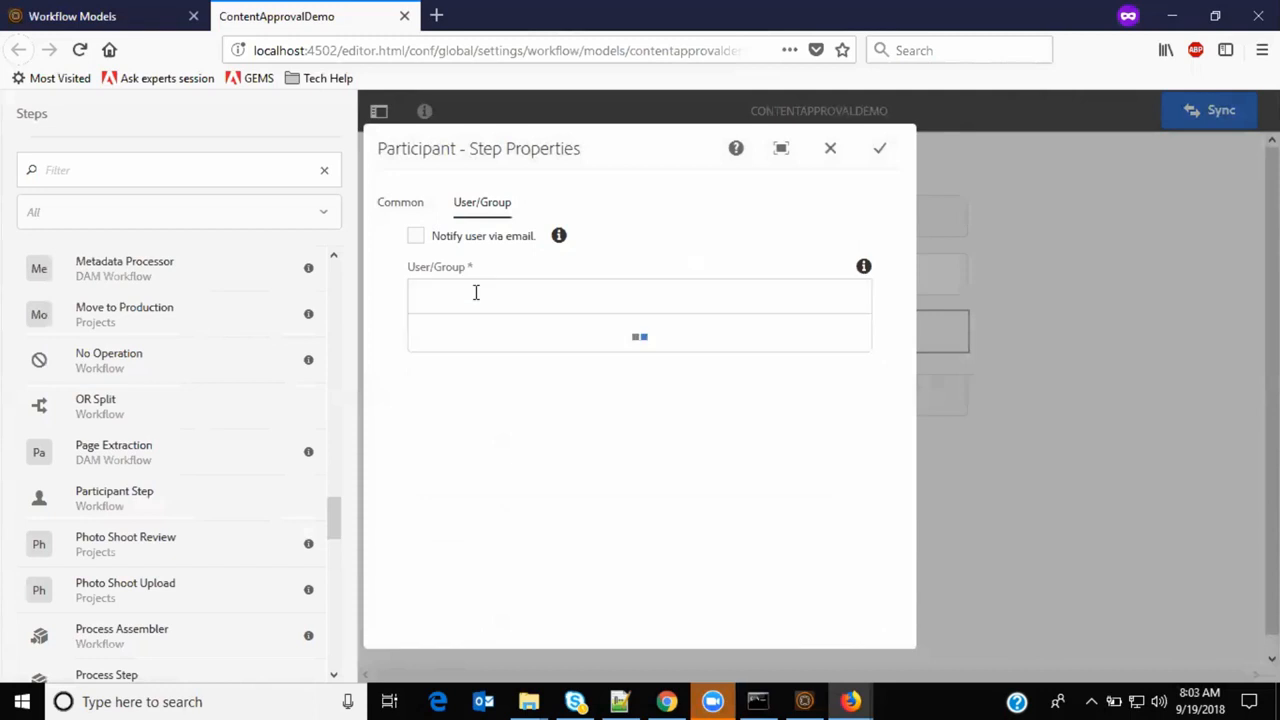
pyautogui.click(491, 347)
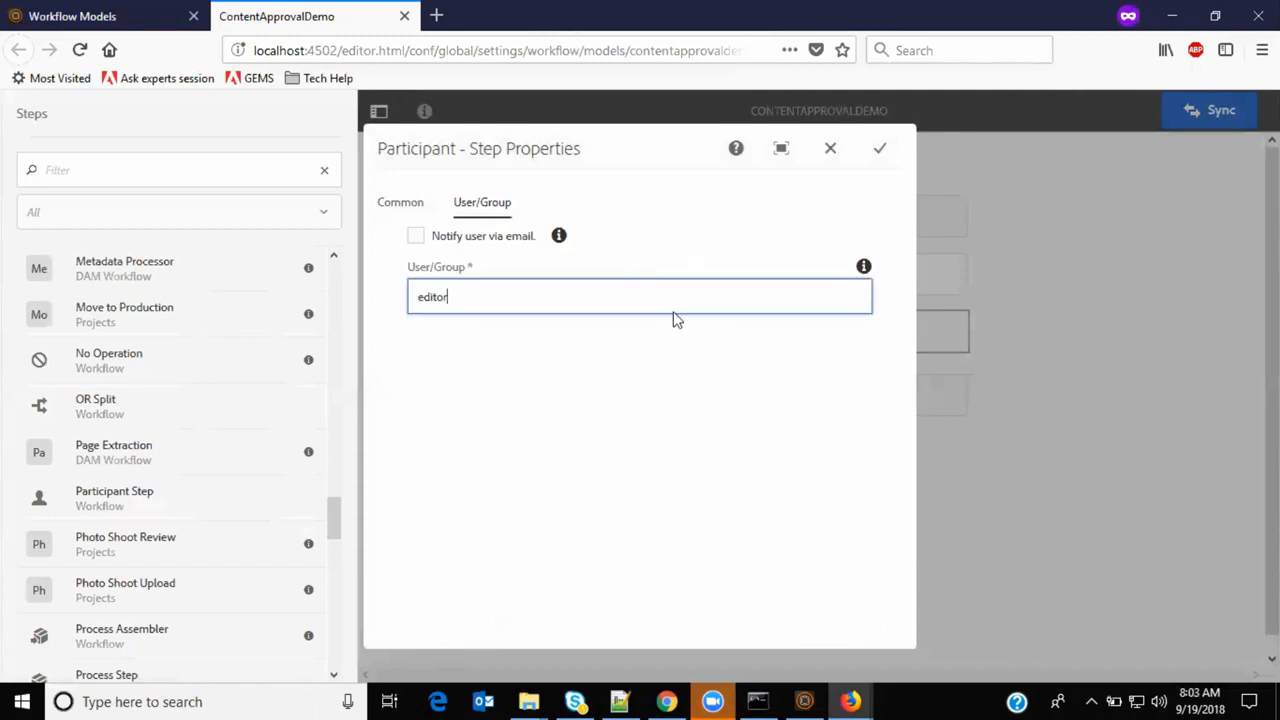
pyautogui.click(880, 150)
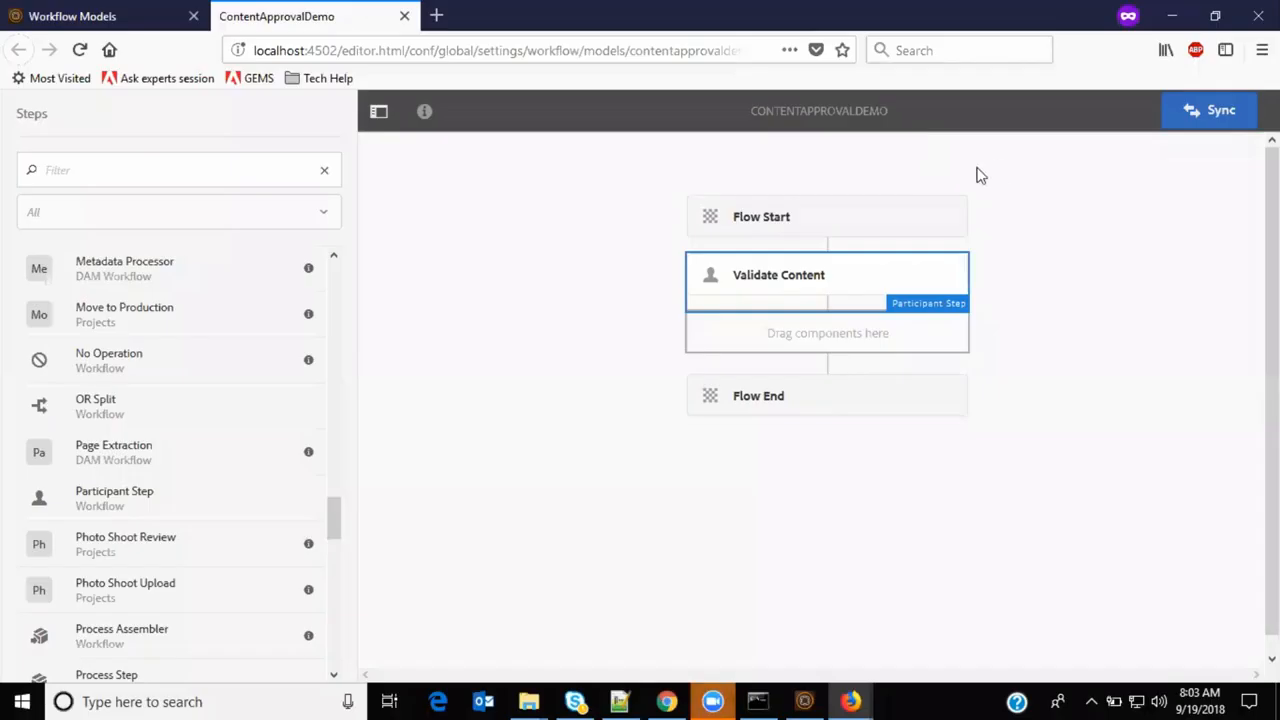
# Step: Add an OR Split with two branches below the Validate Content step and toggle Branch 1's Default Route option
pyautogui.moveTo(78, 402); pyautogui.dragTo(842, 346)
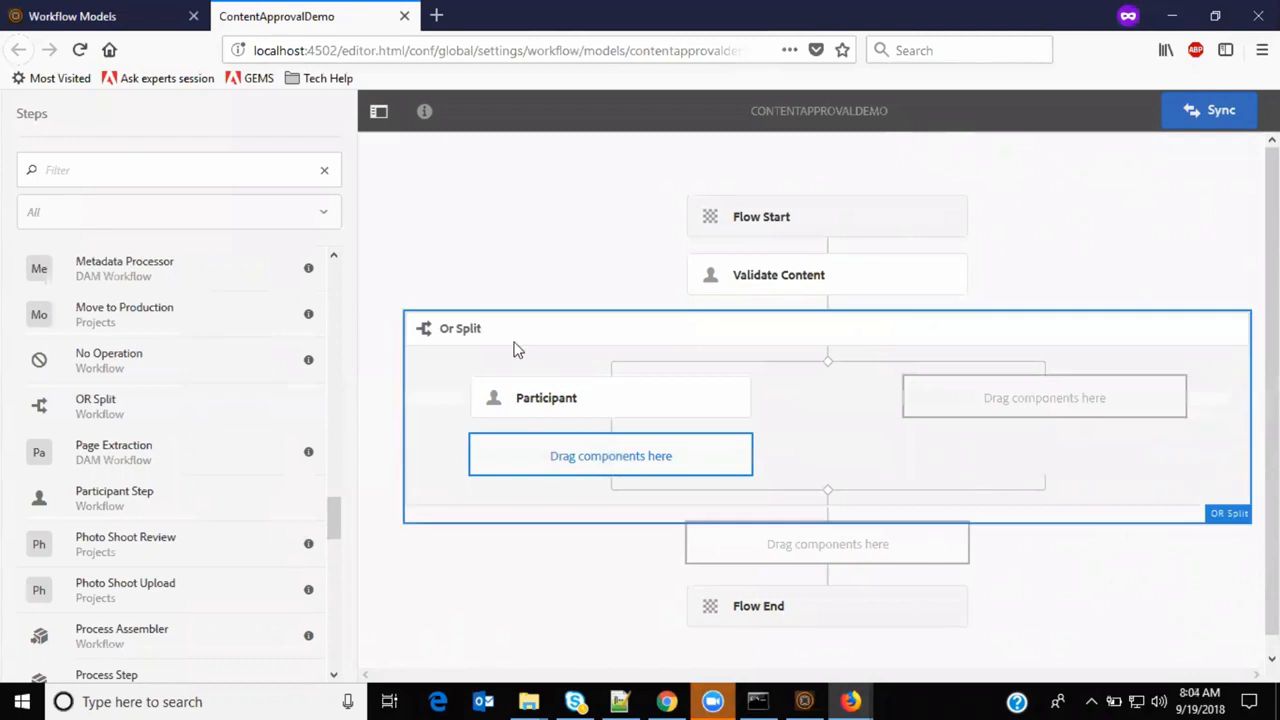
pyautogui.click(461, 328)
pyautogui.doubleClick(461, 328)
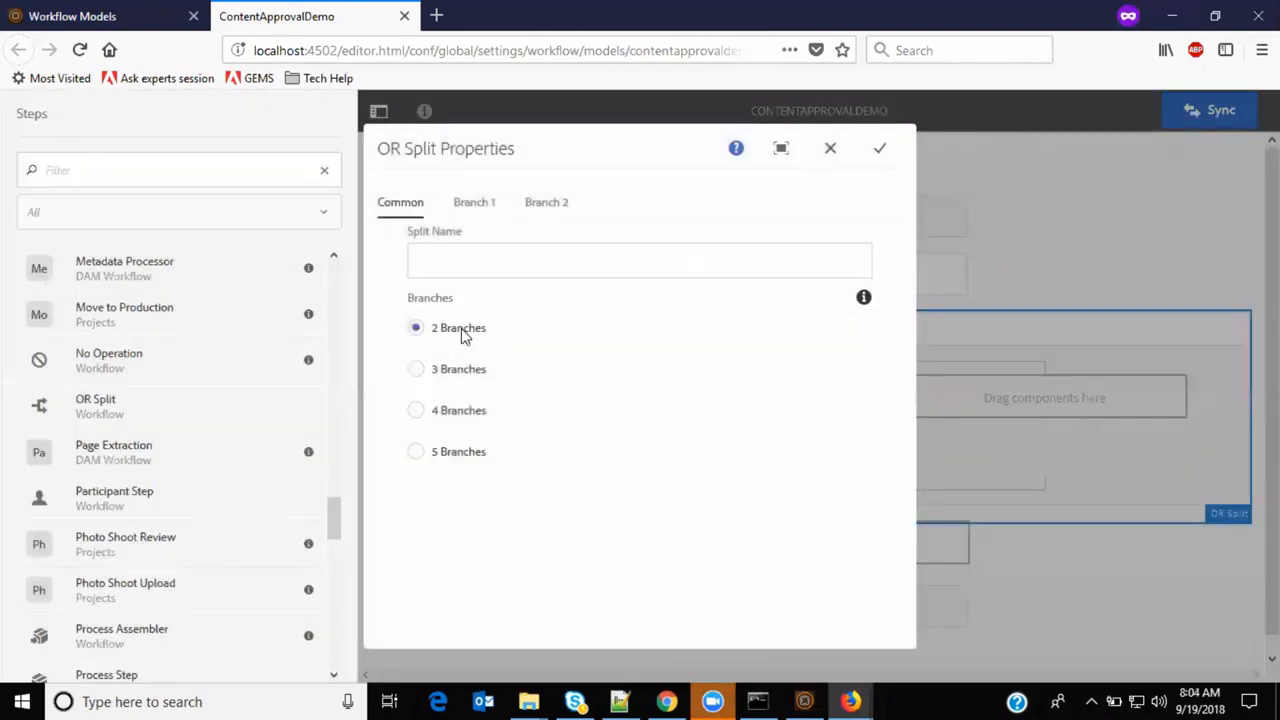
pyautogui.click(480, 207)
pyautogui.click(415, 449)
pyautogui.click(540, 204)
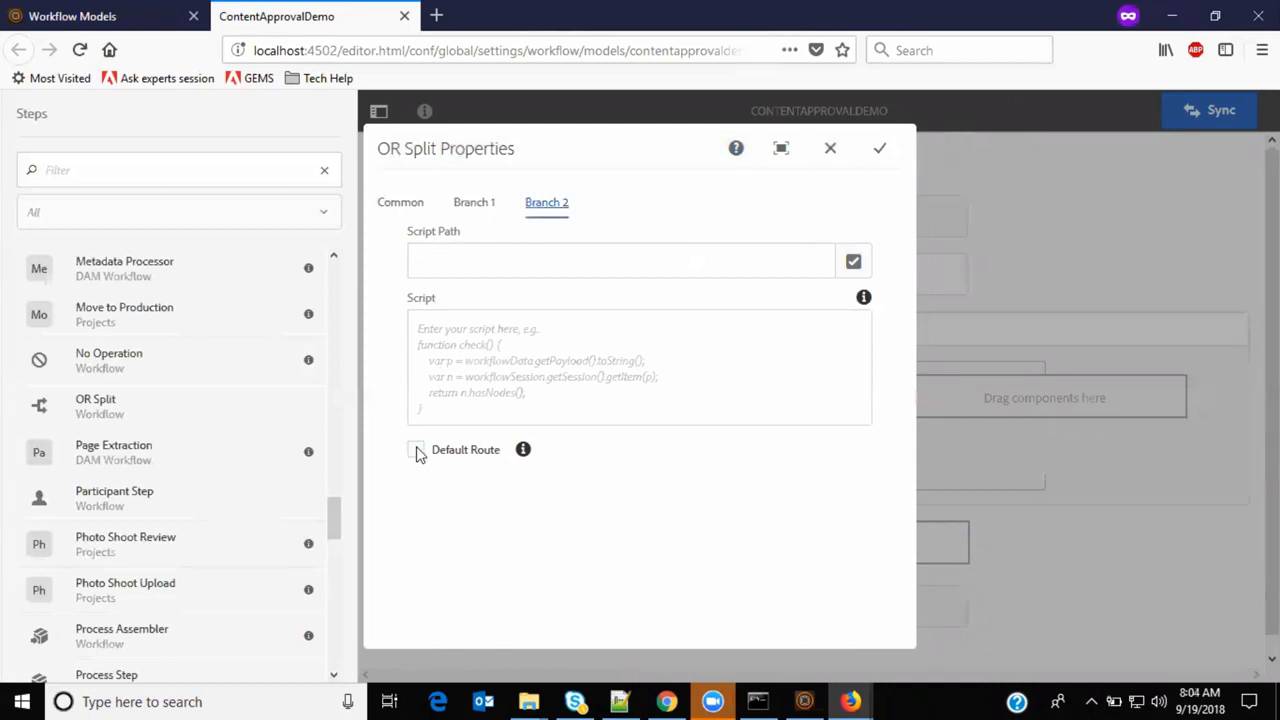
pyautogui.click(404, 206)
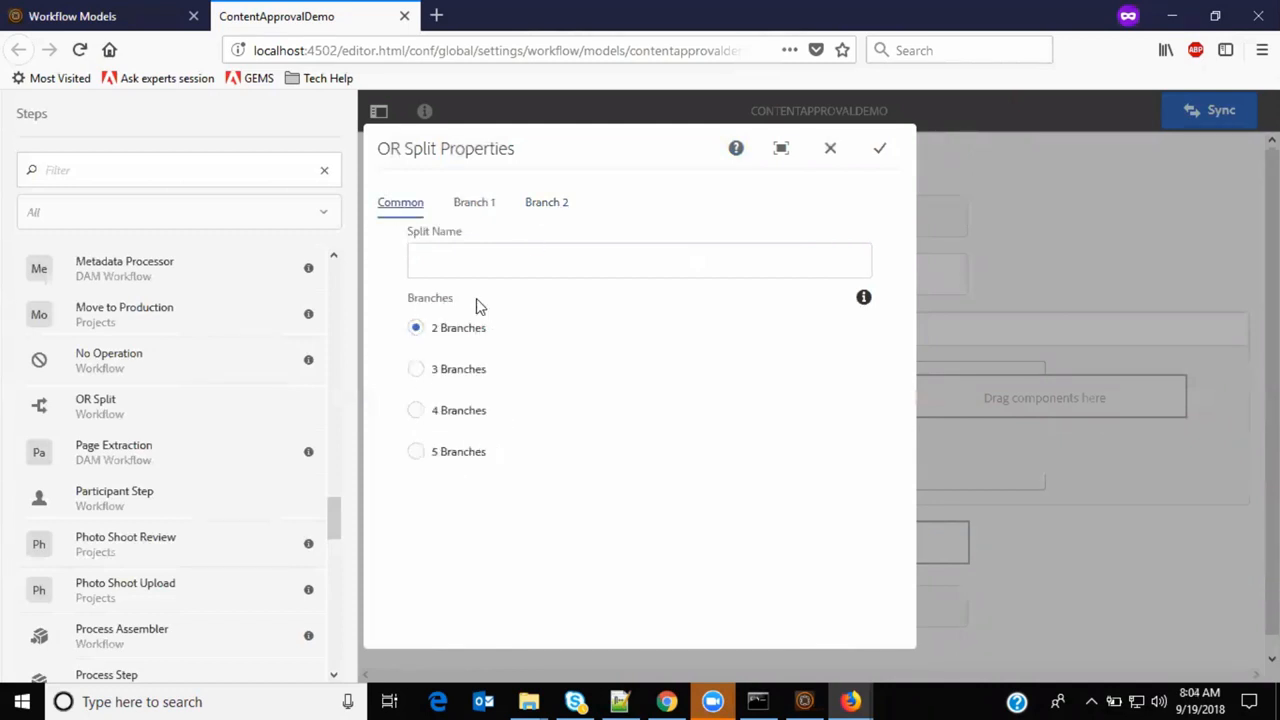
pyautogui.click(879, 148)
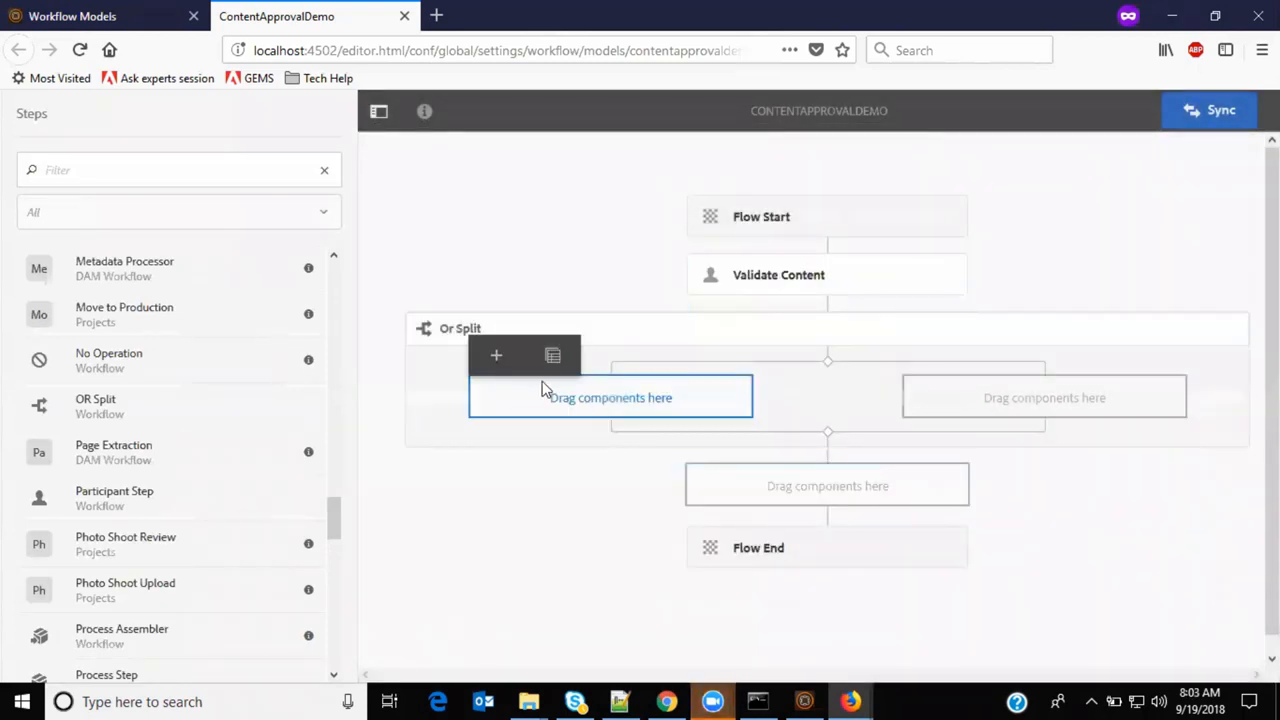
# Step: Insert a Participant Step into the first branch of the OR Split
pyautogui.click(498, 360)
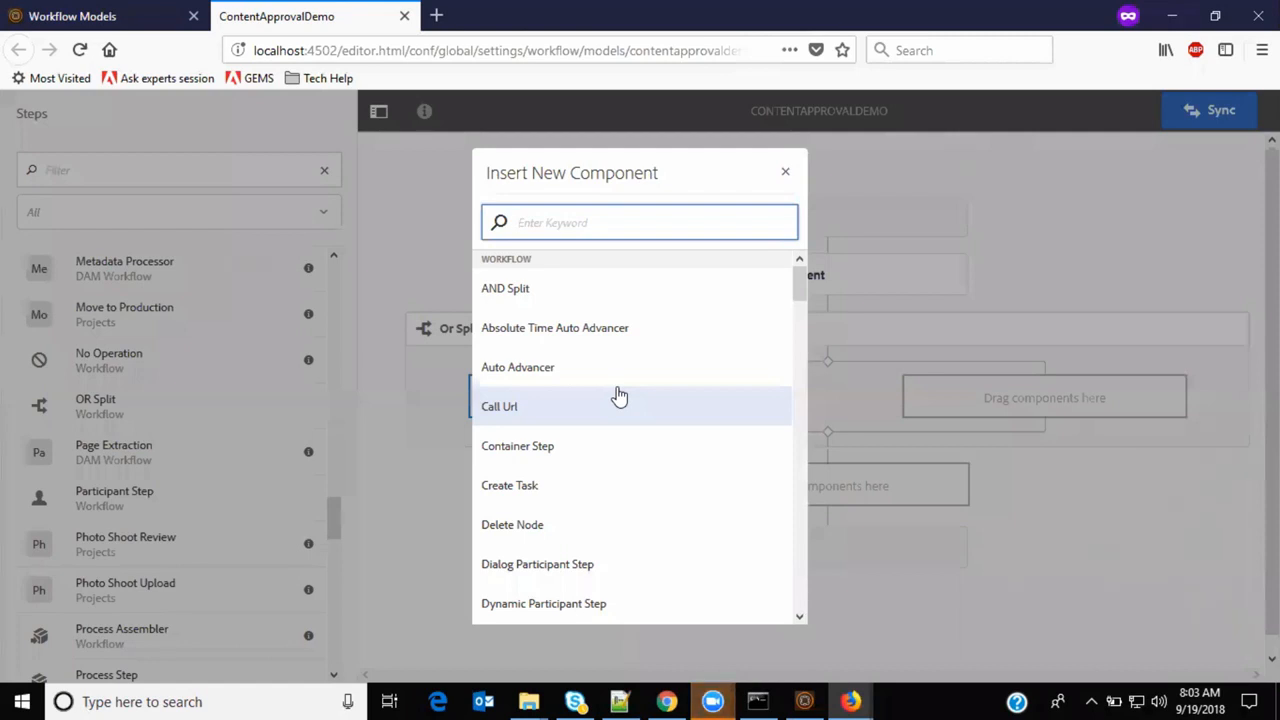
pyautogui.write('part')
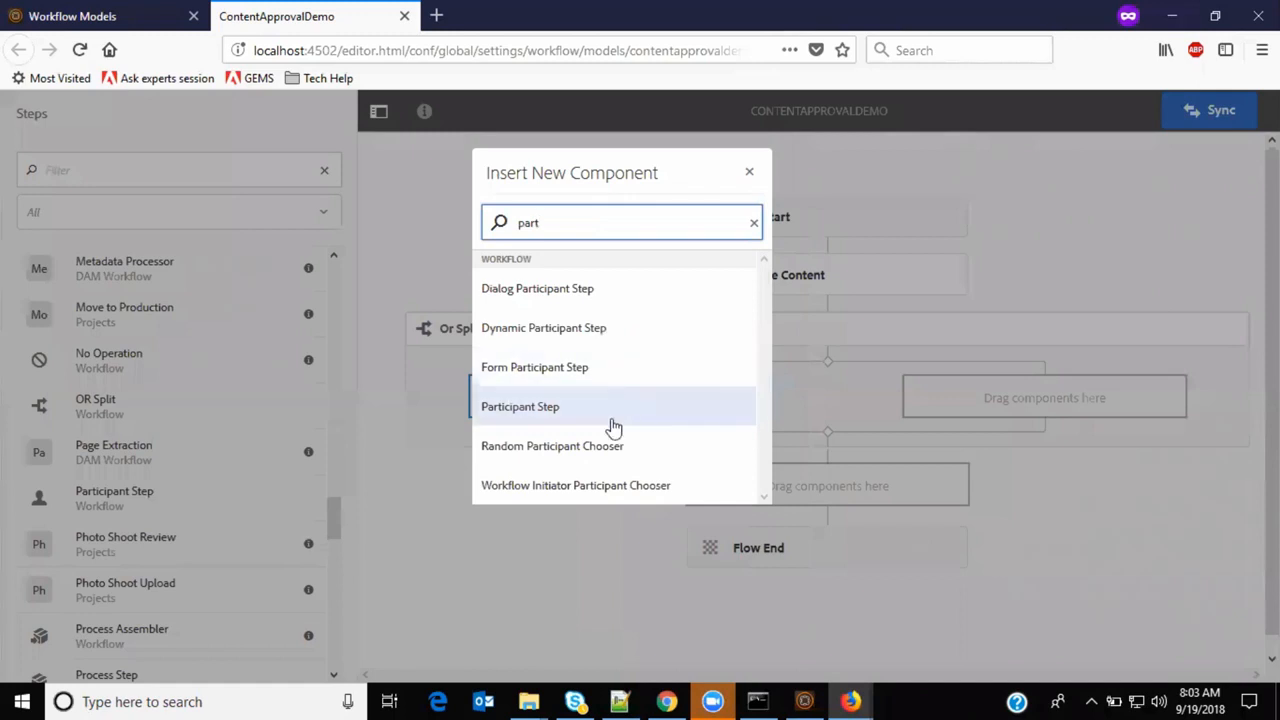
pyautogui.click(610, 421)
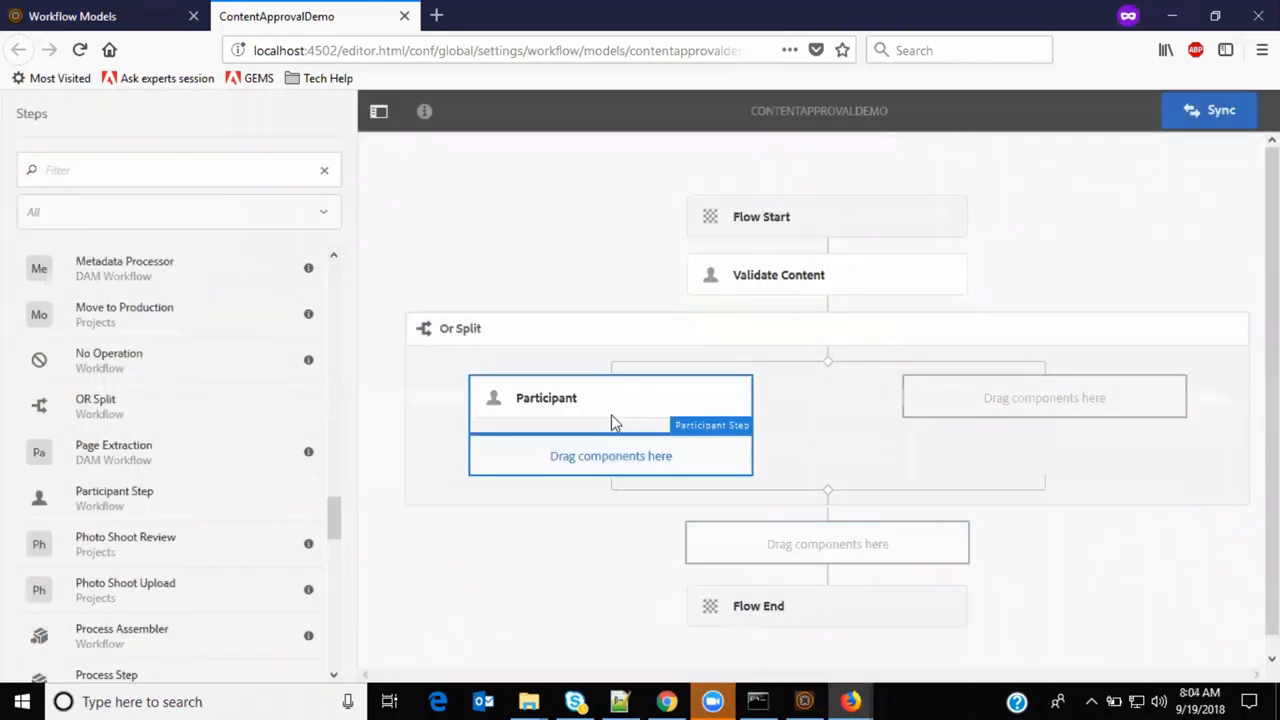
# Step: Title the first branch's participant step "Reject the content" and describe it as "Editor rejects if content is not valid"
pyautogui.click(566, 449)
pyautogui.click(580, 400)
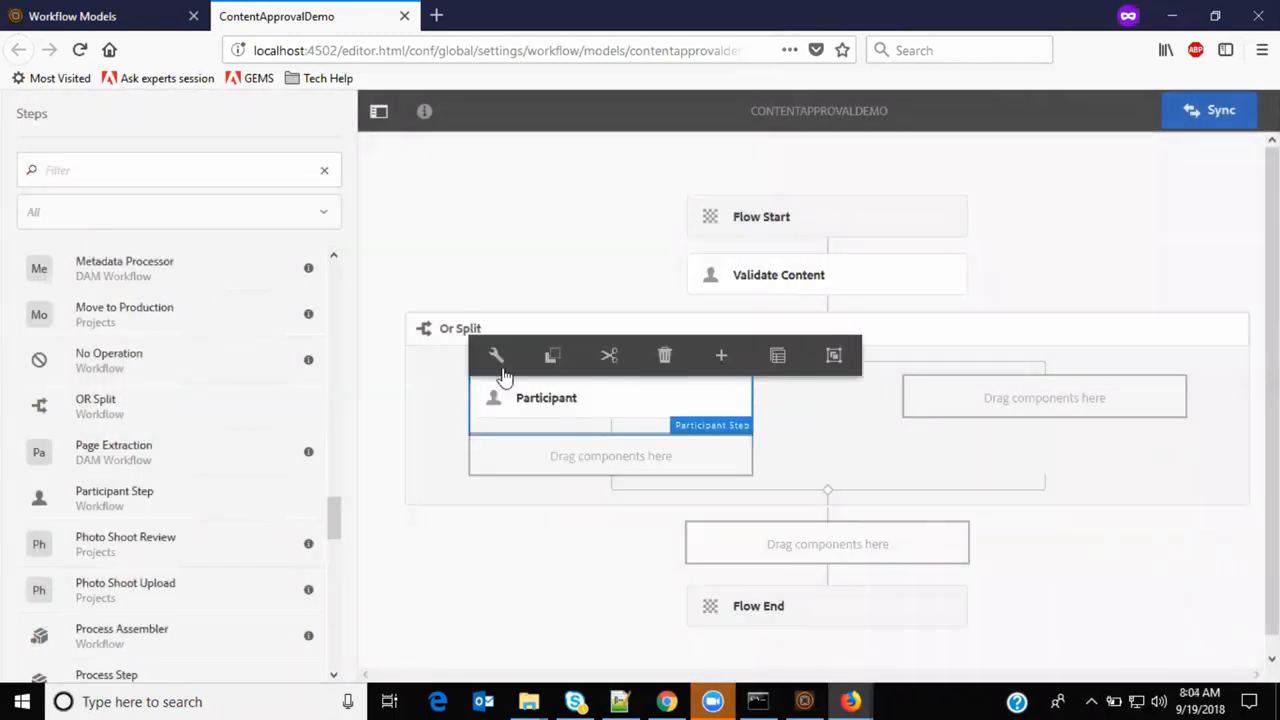
pyautogui.click(495, 358)
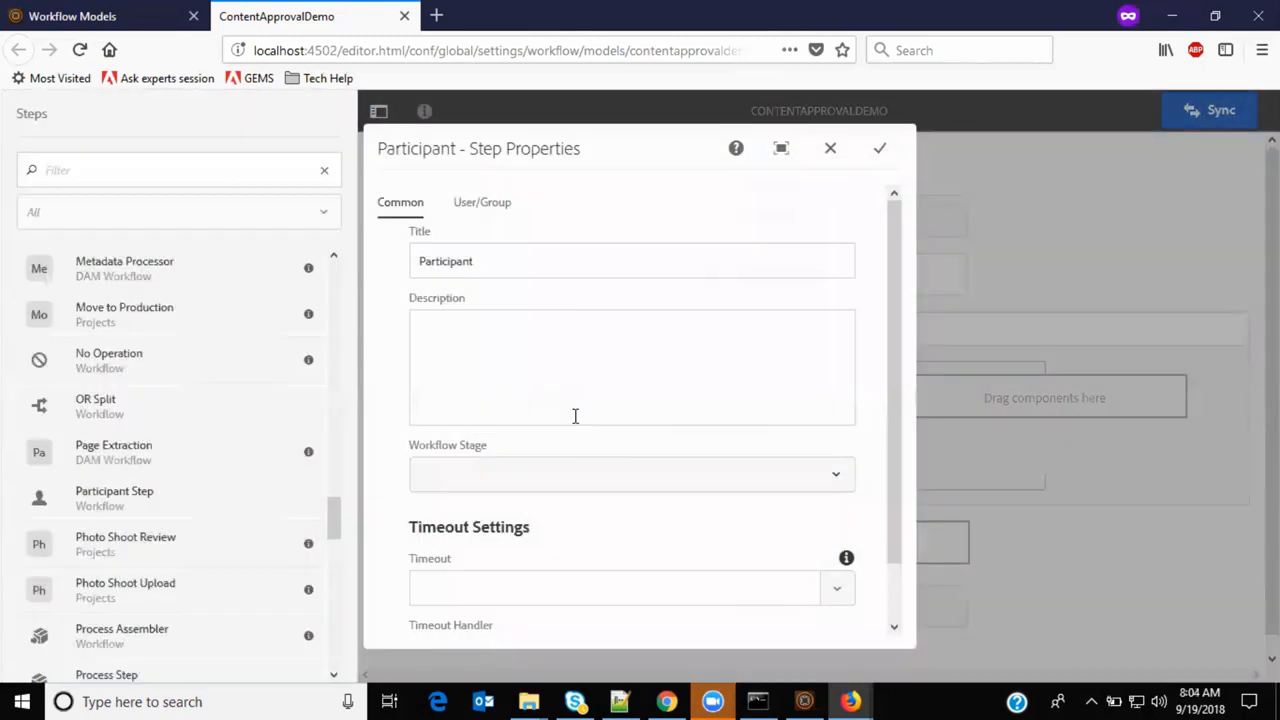
pyautogui.click(490, 265)
pyautogui.doubleClick(490, 265)
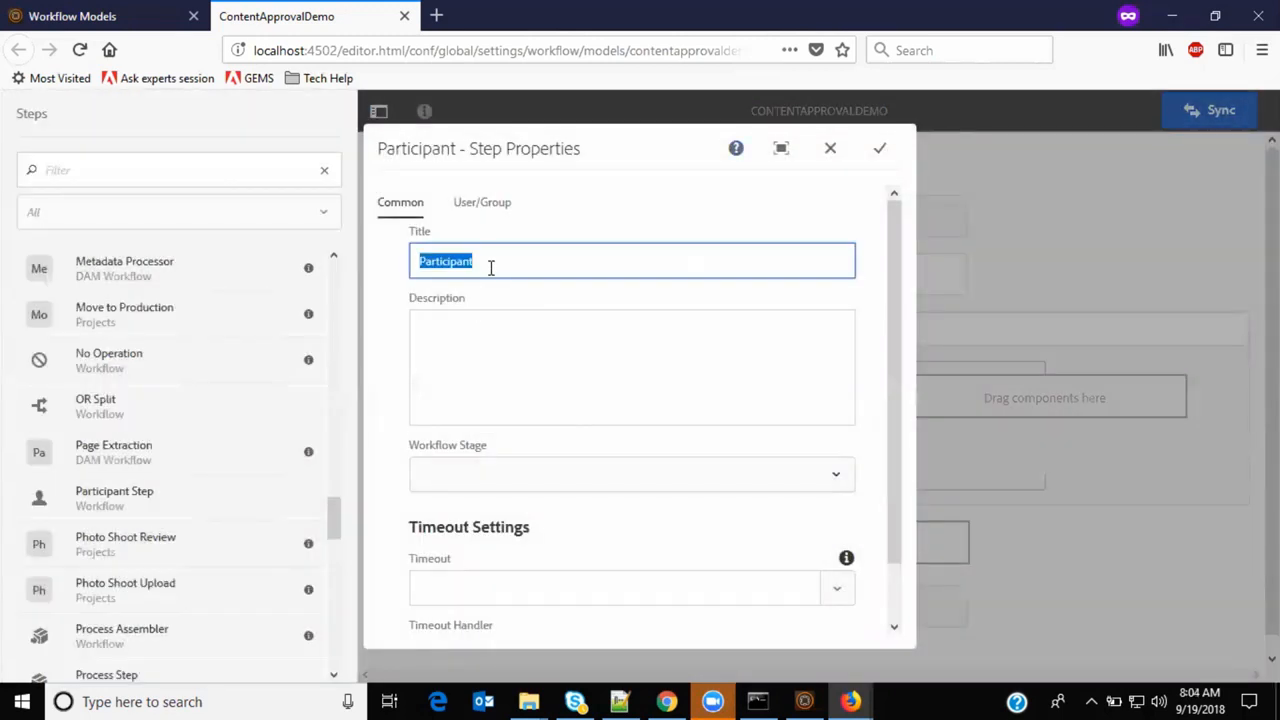
pyautogui.write('Reject the')
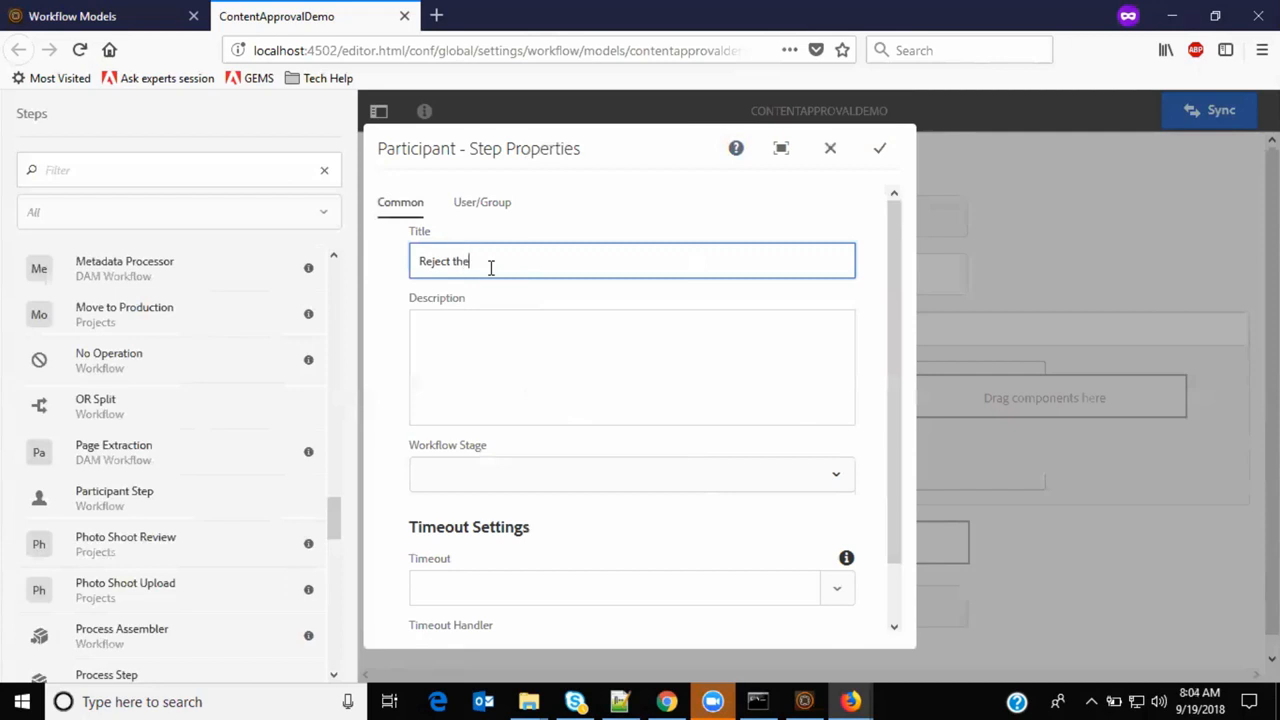
pyautogui.write(' content')
pyautogui.click(560, 396)
pyautogui.scroll(-1, 560, 400)
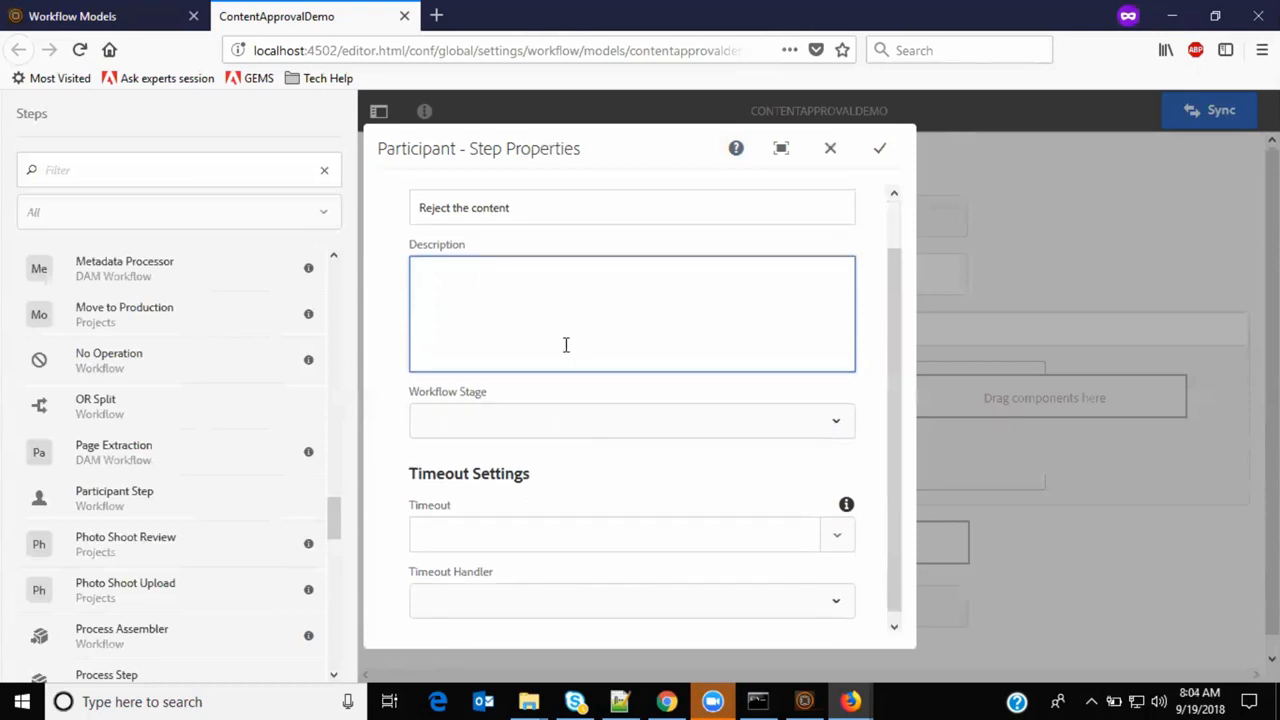
pyautogui.scroll(1, 565, 345)
pyautogui.write('Editor rejects if content is not valid')
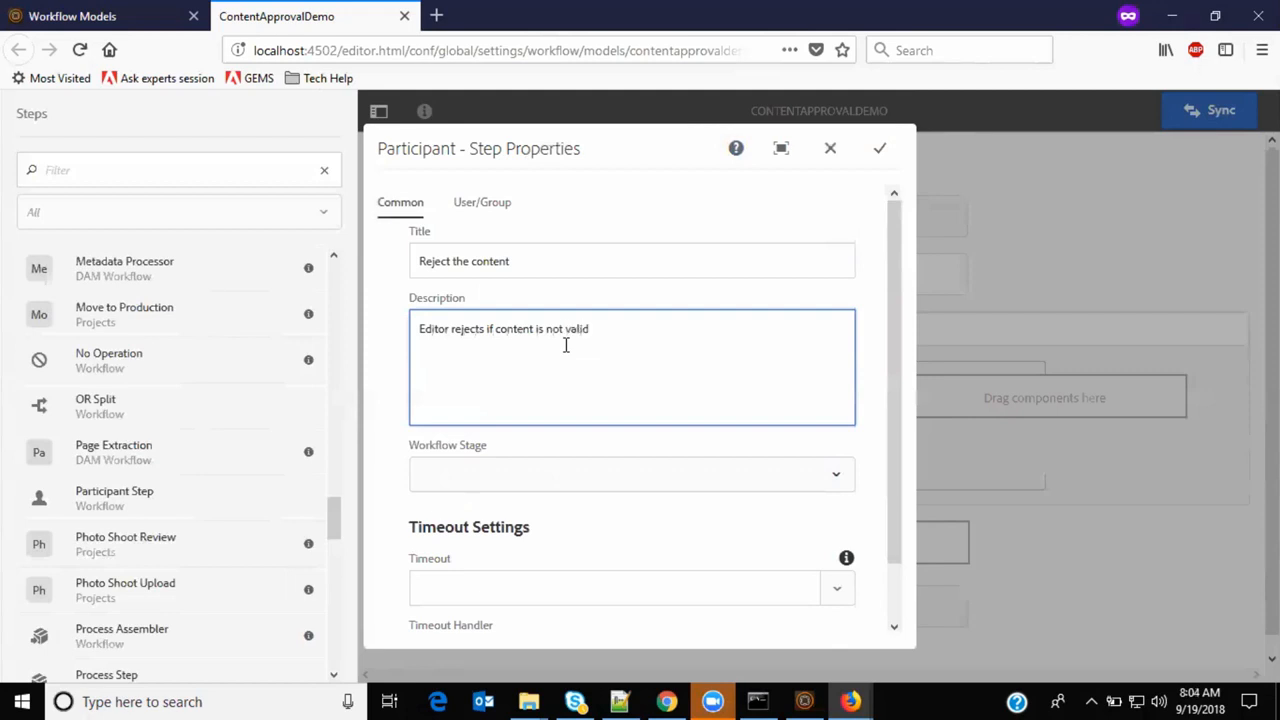
# Step: Assign the "Reject the content" step to the Author user and return to its common properties
pyautogui.click(488, 205)
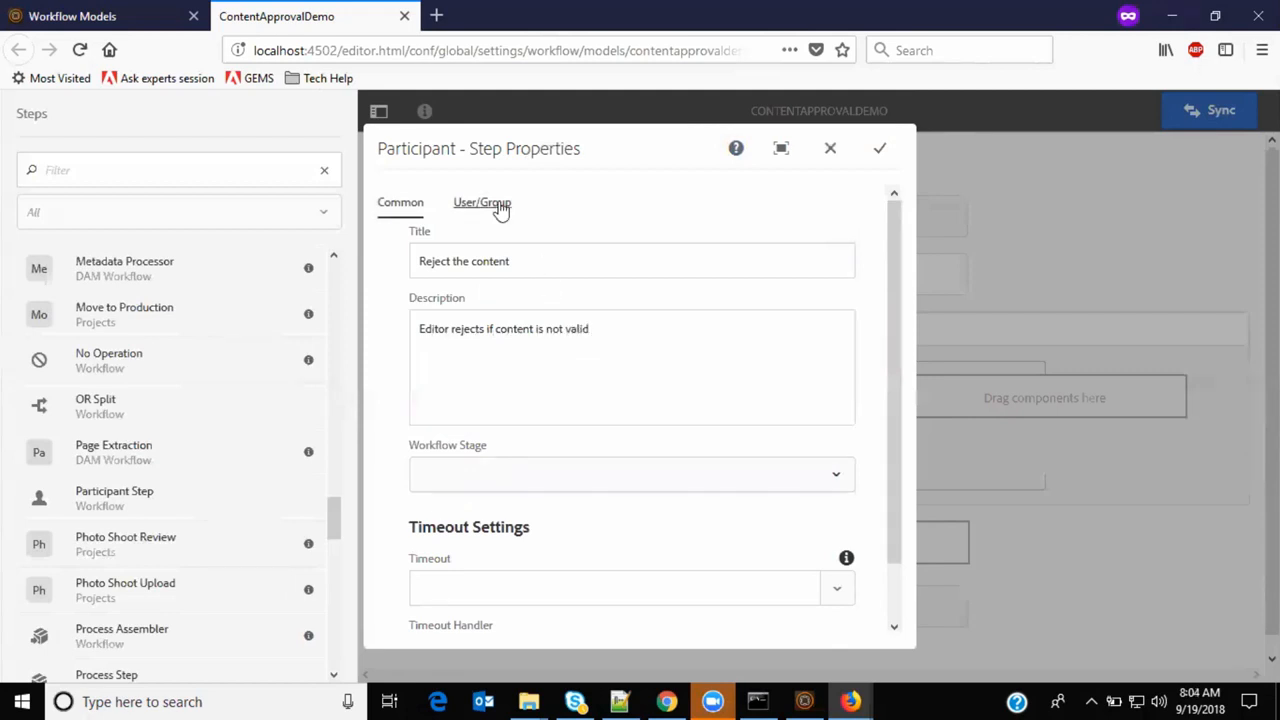
pyautogui.click(448, 304)
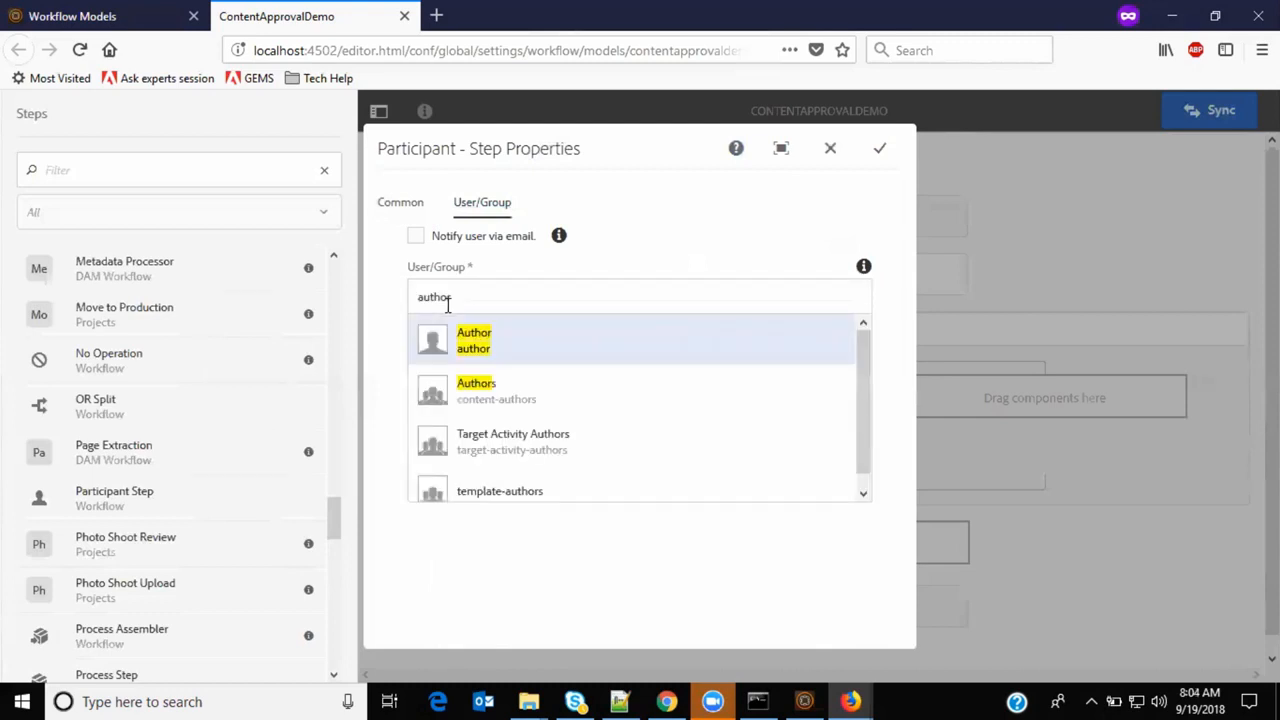
pyautogui.click(505, 350)
pyautogui.click(407, 204)
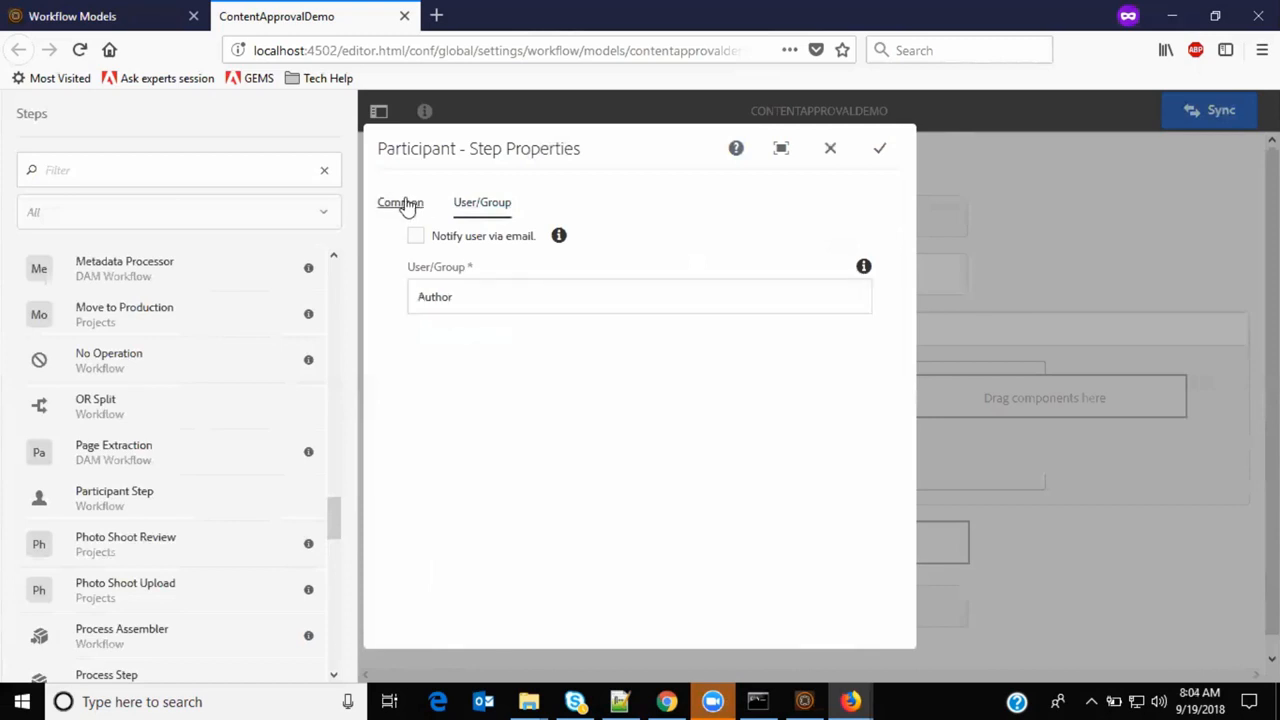
# Step: Recheck the assigned user of the first branch's "Reject the content" step and save its properties
pyautogui.click(489, 211)
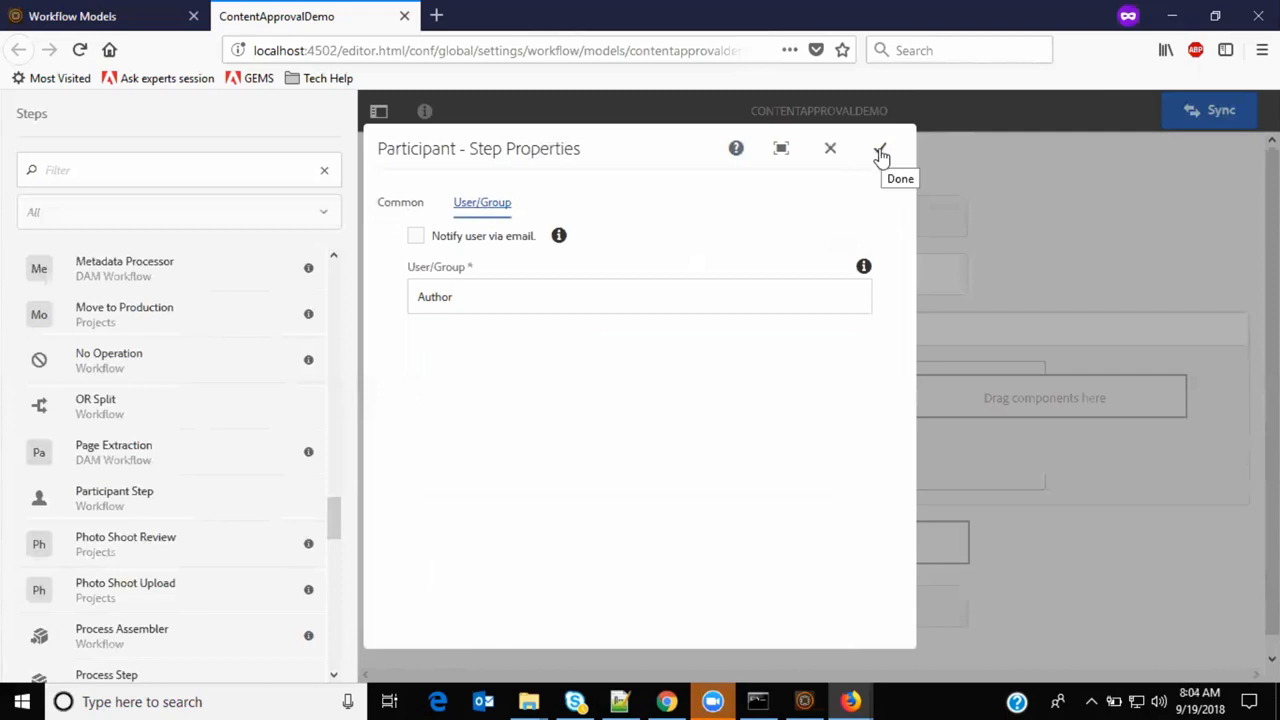
pyautogui.click(881, 152)
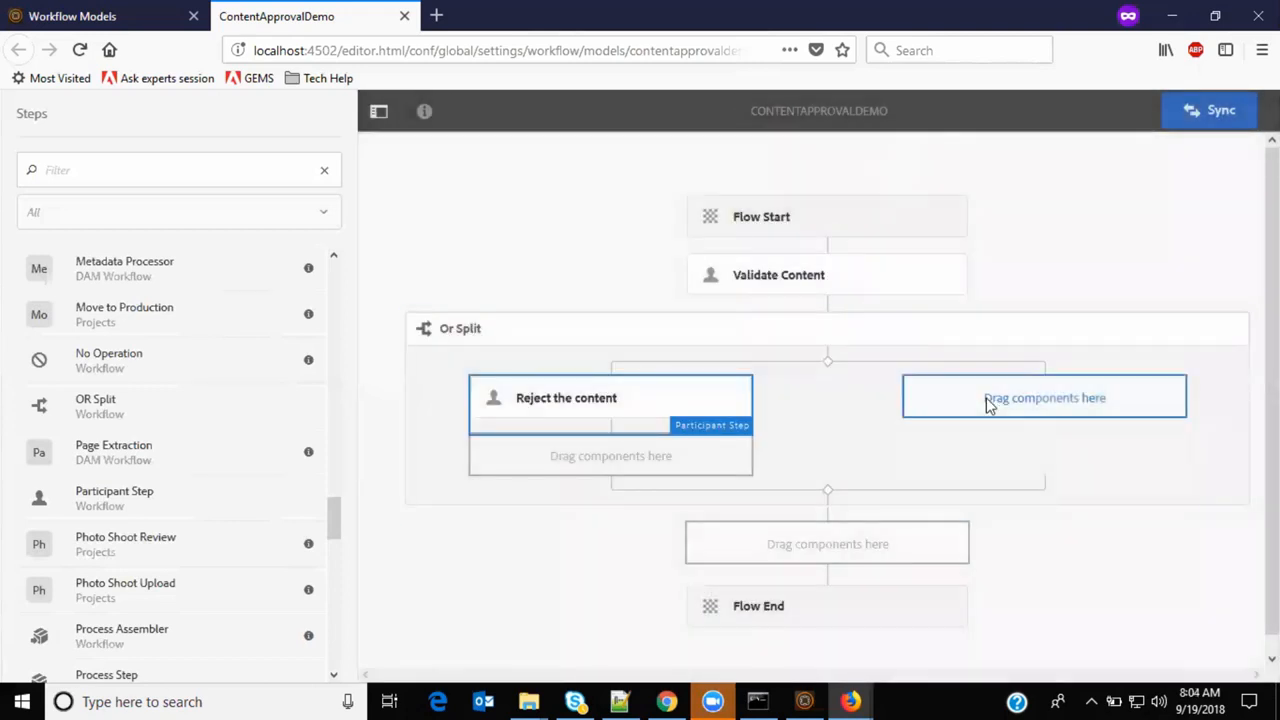
# Step: Insert a Participant Step into the second branch of the OR Split
pyautogui.click(988, 403)
pyautogui.click(931, 359)
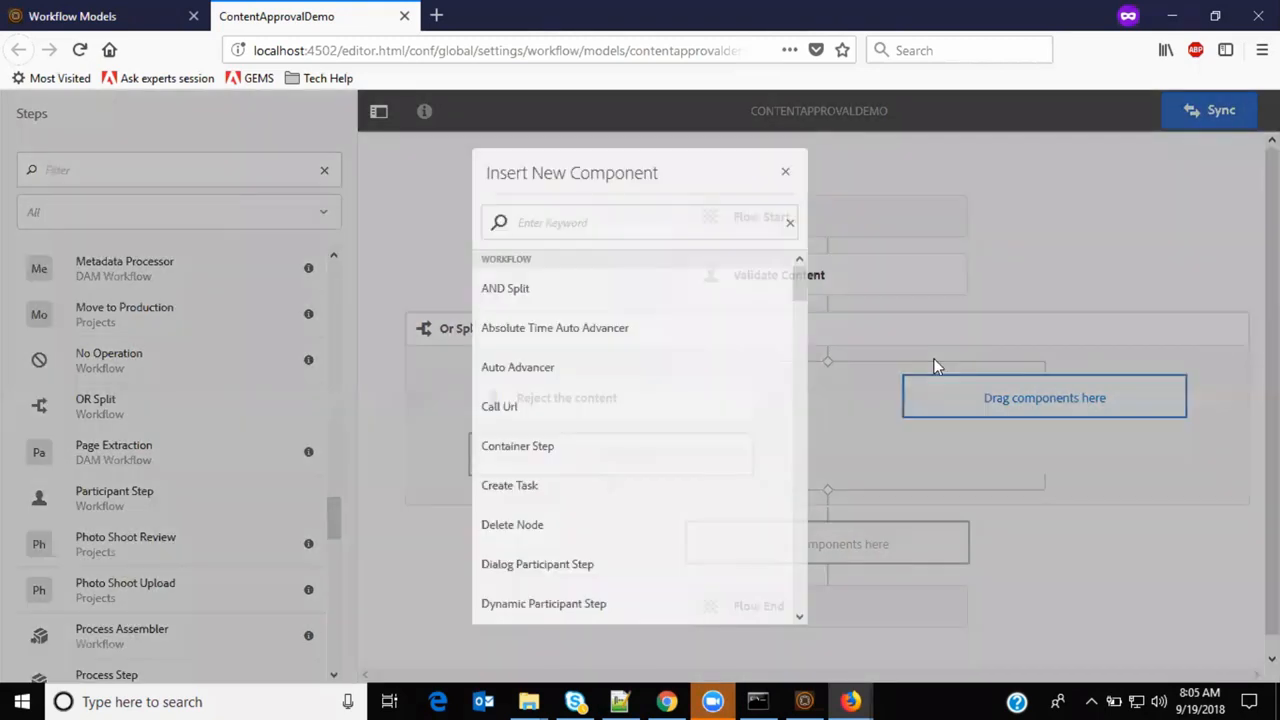
pyautogui.write('part')
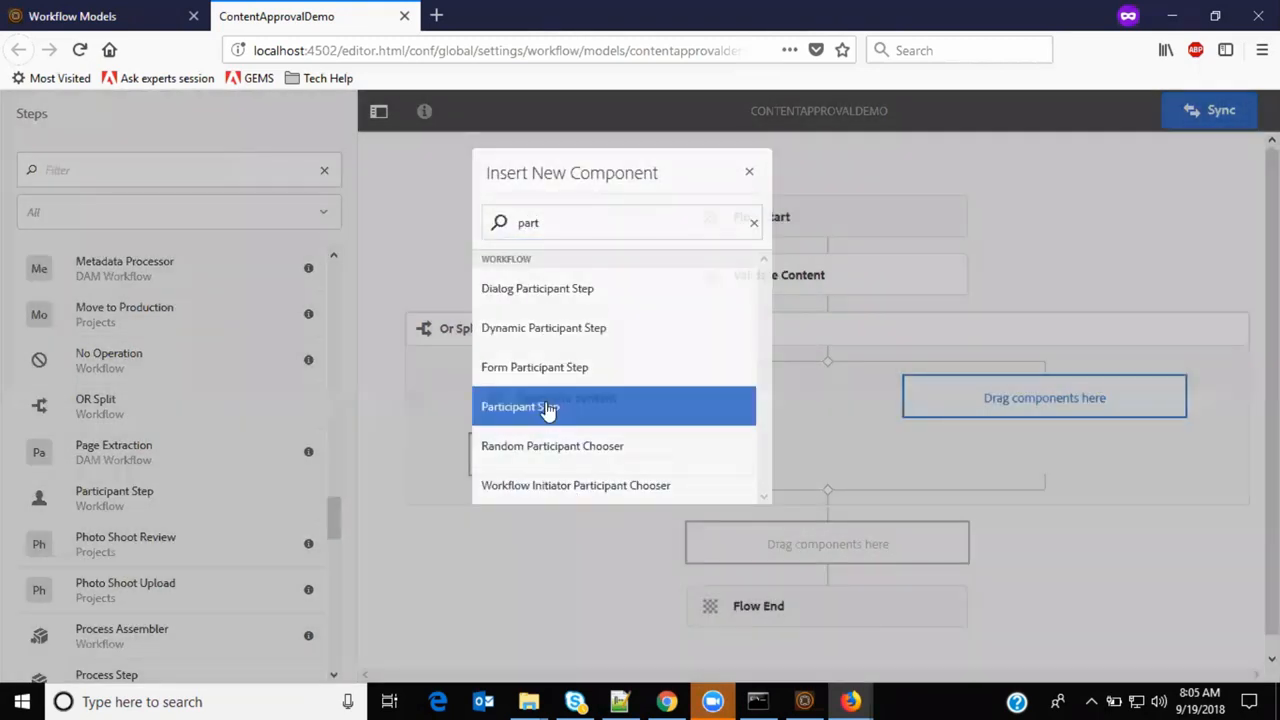
pyautogui.click(543, 408)
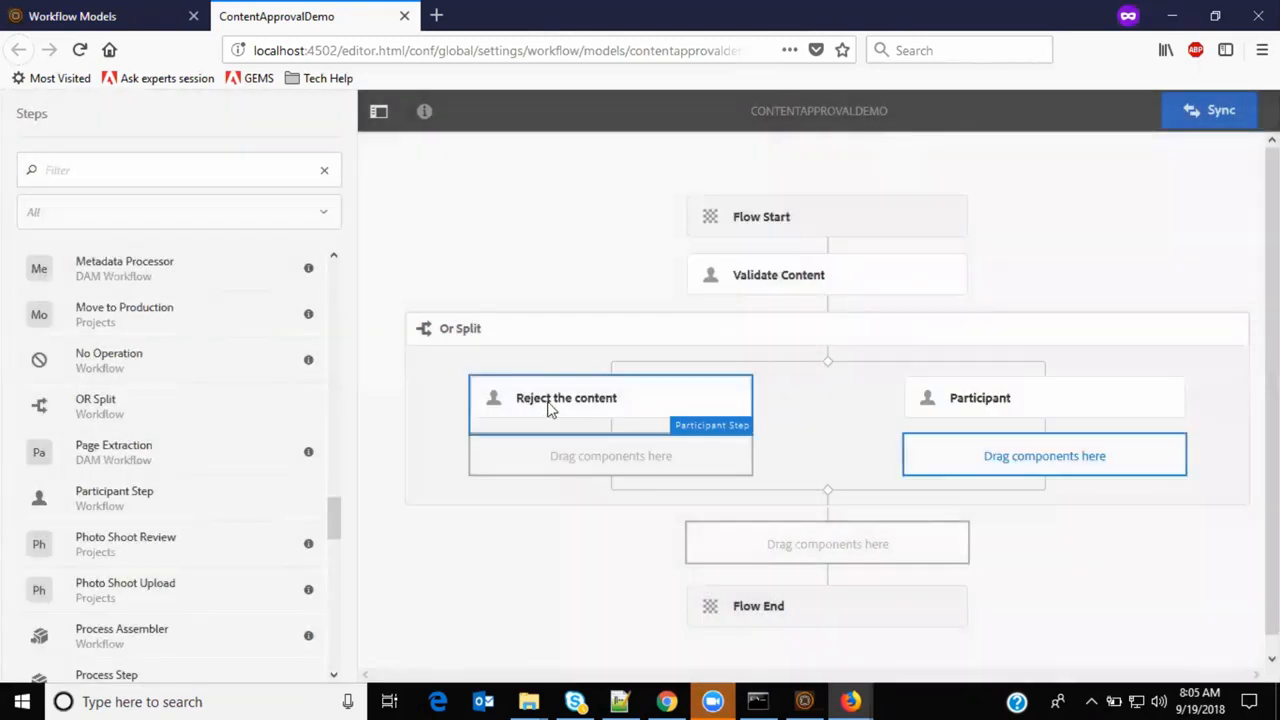
# Step: Title the second branch's participant step "For legal review"
pyautogui.click(983, 402)
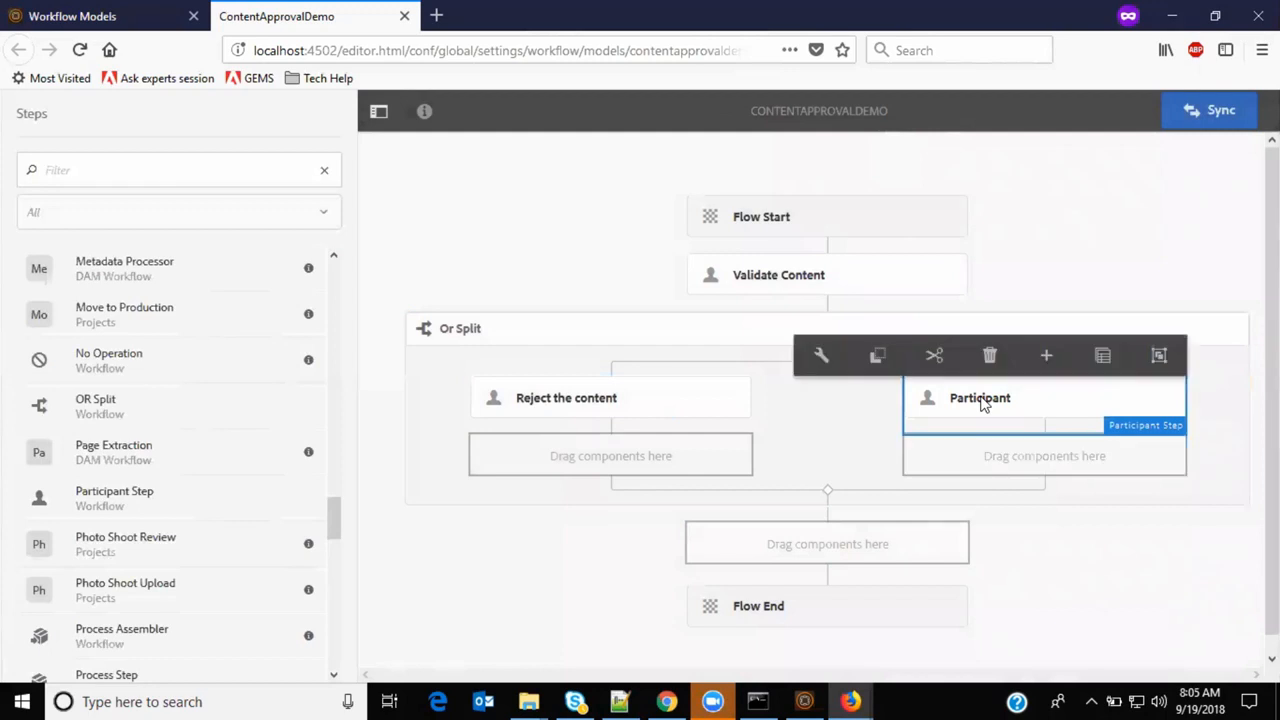
pyautogui.click(821, 355)
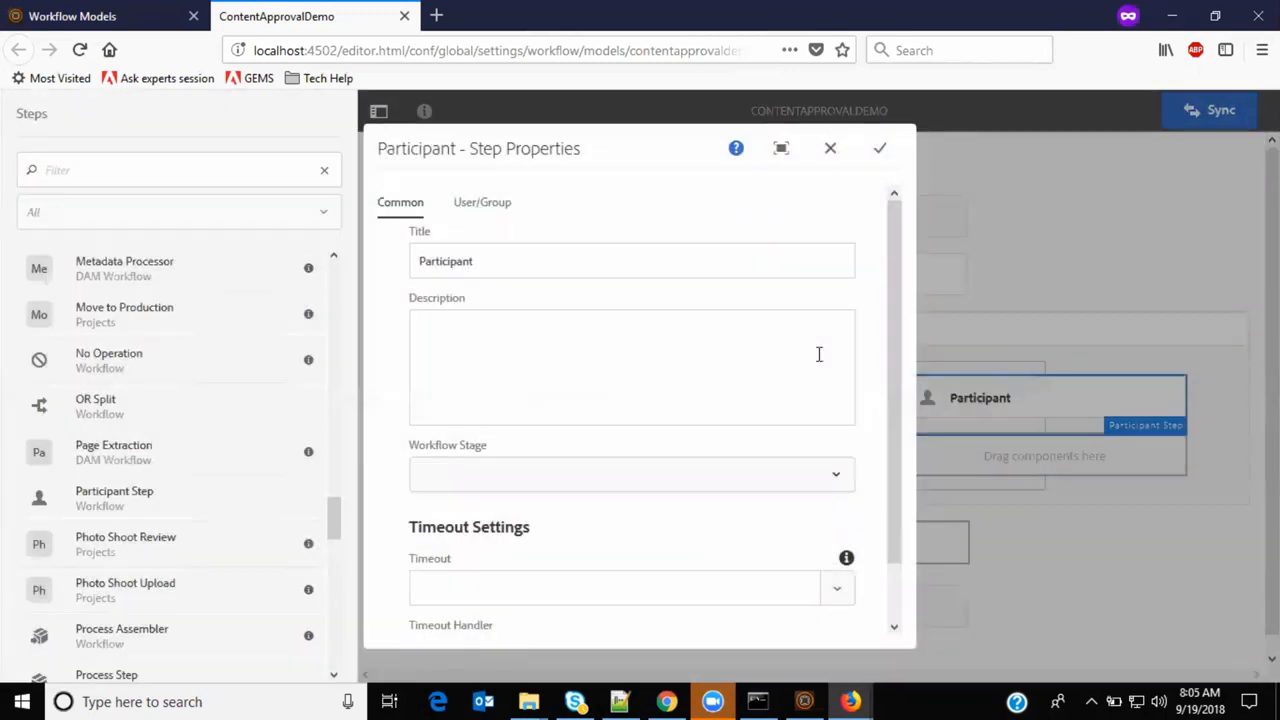
pyautogui.doubleClick(564, 264)
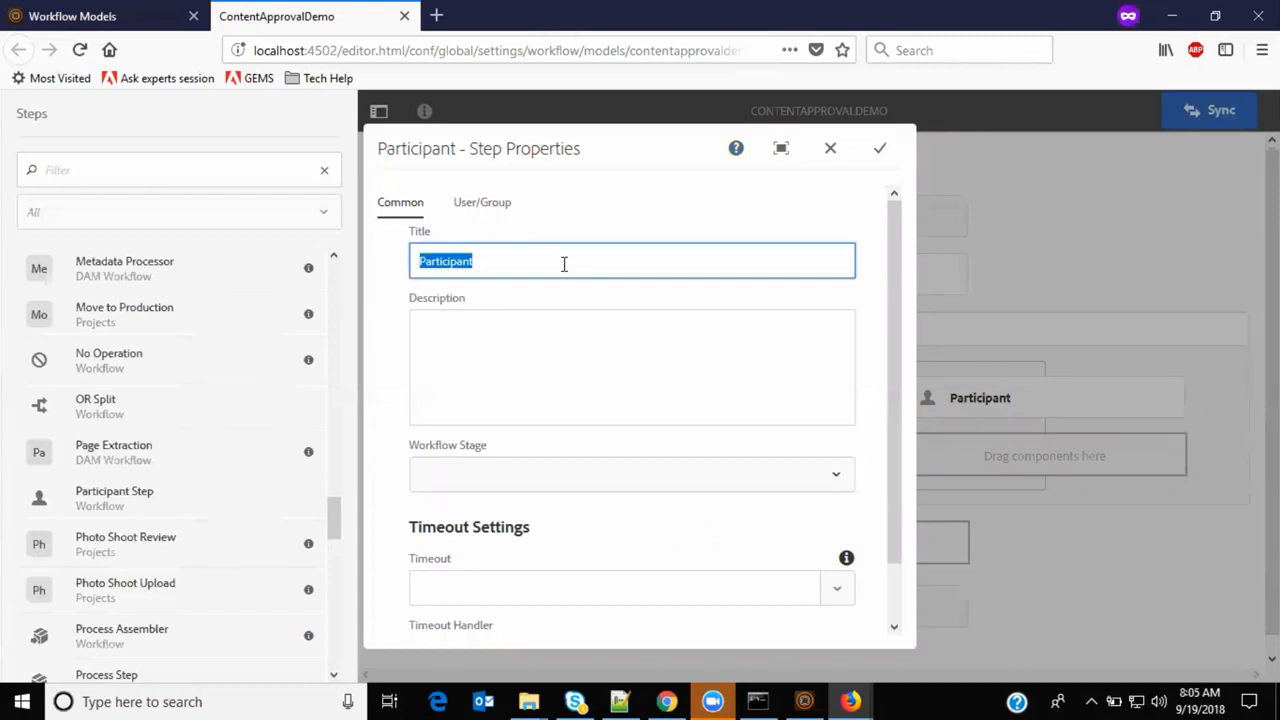
pyautogui.write('For legal review')
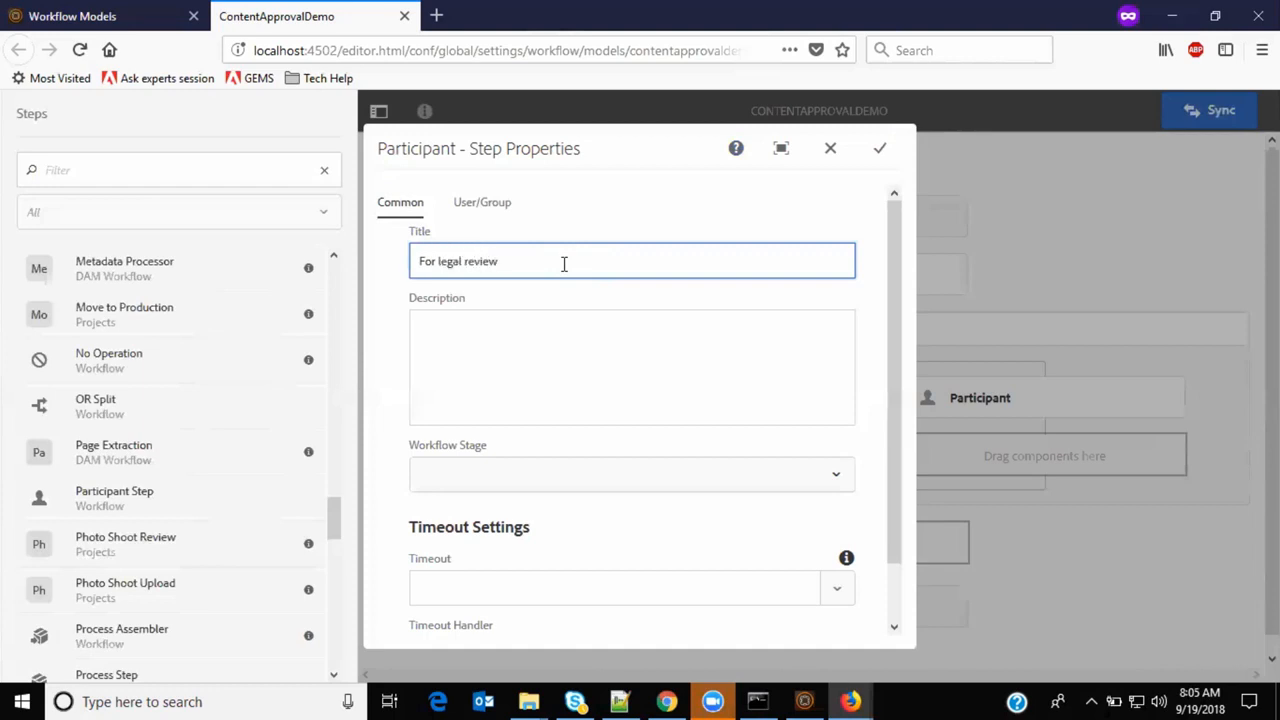
# Step: Assign the "For legal review" step to the Legal user and return to its common properties
pyautogui.click(472, 203)
pyautogui.click(474, 291)
pyautogui.write('legal')
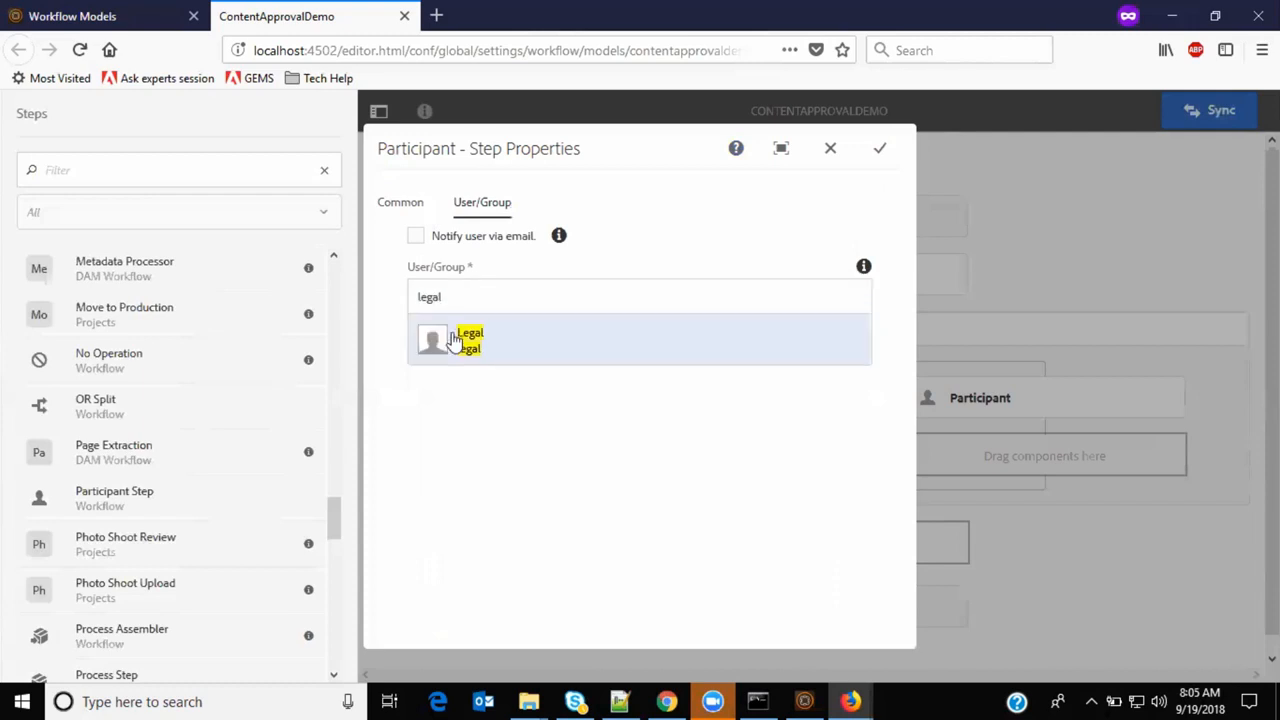
pyautogui.click(450, 340)
pyautogui.click(405, 210)
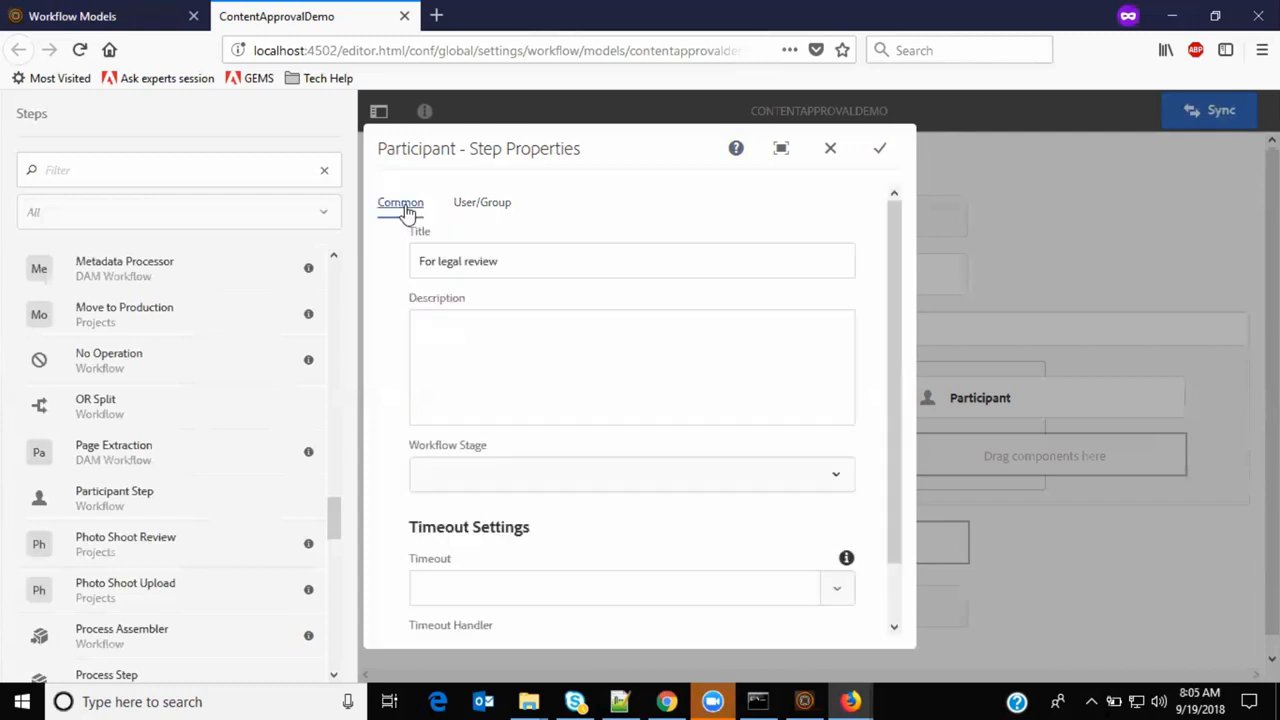
# Step: Describe the "For legal review" step as "IF content looks good, forward to Legal person" and save its properties
pyautogui.click(573, 354)
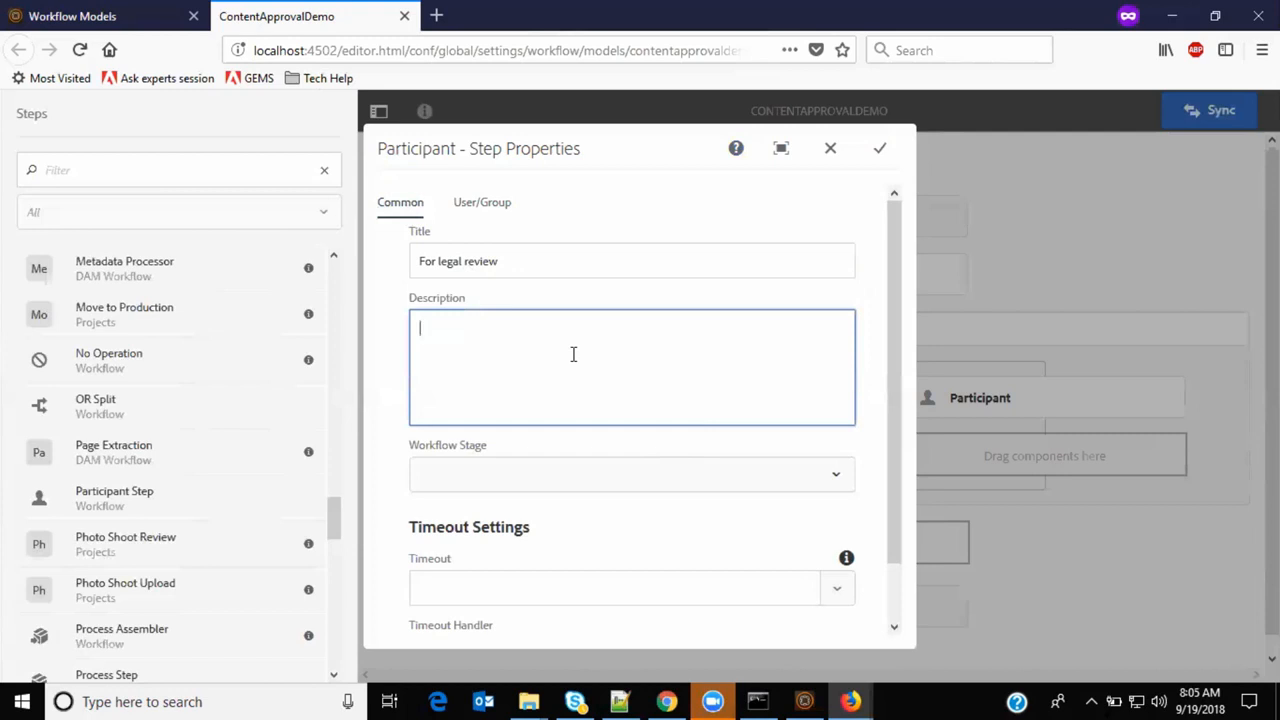
pyautogui.write('ontent looks good, forward to')
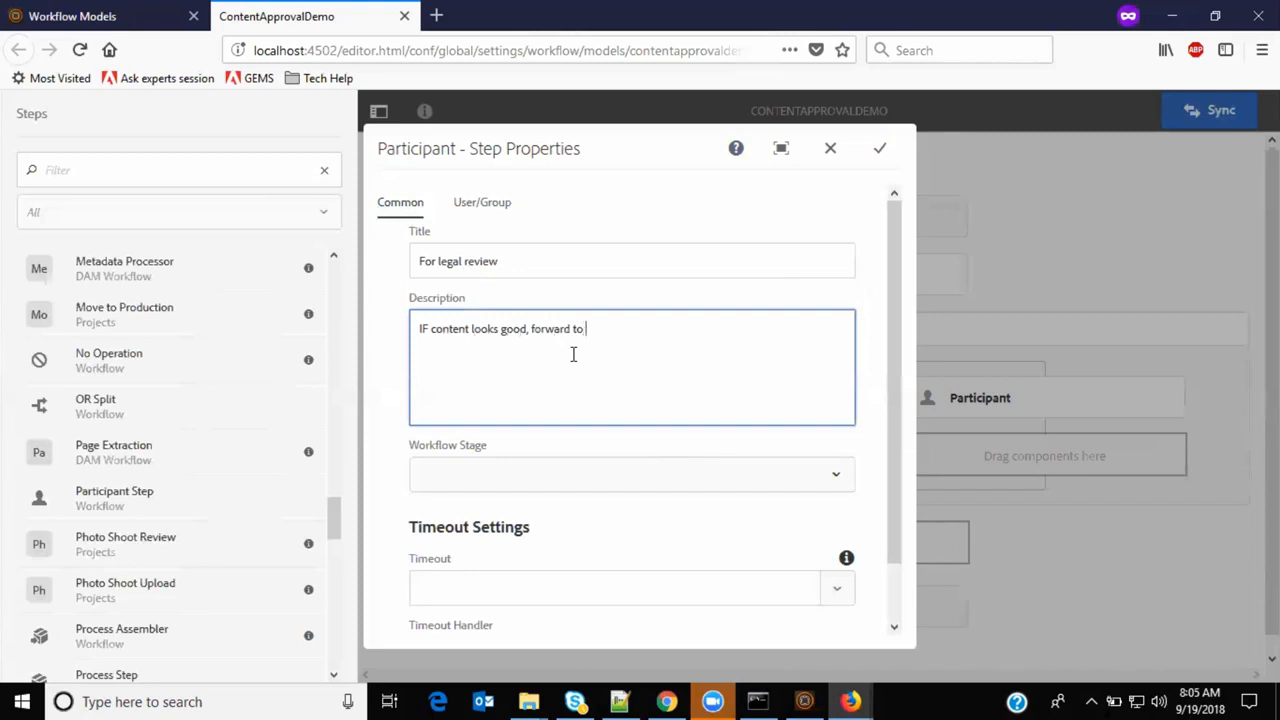
pyautogui.write(' Legal person')
pyautogui.click(884, 150)
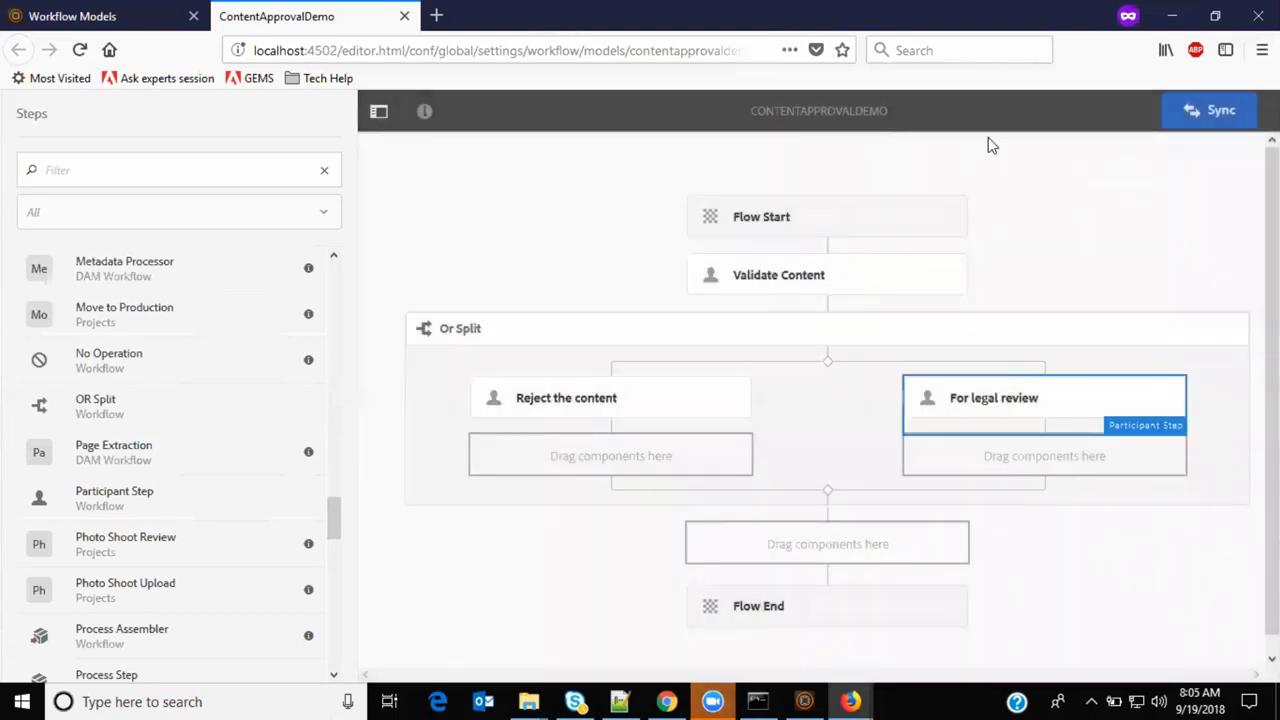
# Step: Add a second OR Split with two branches below the first one and toggle its Branch 1 Default Route option
pyautogui.moveTo(85, 413)
pyautogui.mouseDown()
pyautogui.moveTo(257, 409)
pyautogui.moveTo(806, 569)
pyautogui.moveTo(823, 541)
pyautogui.mouseUp()
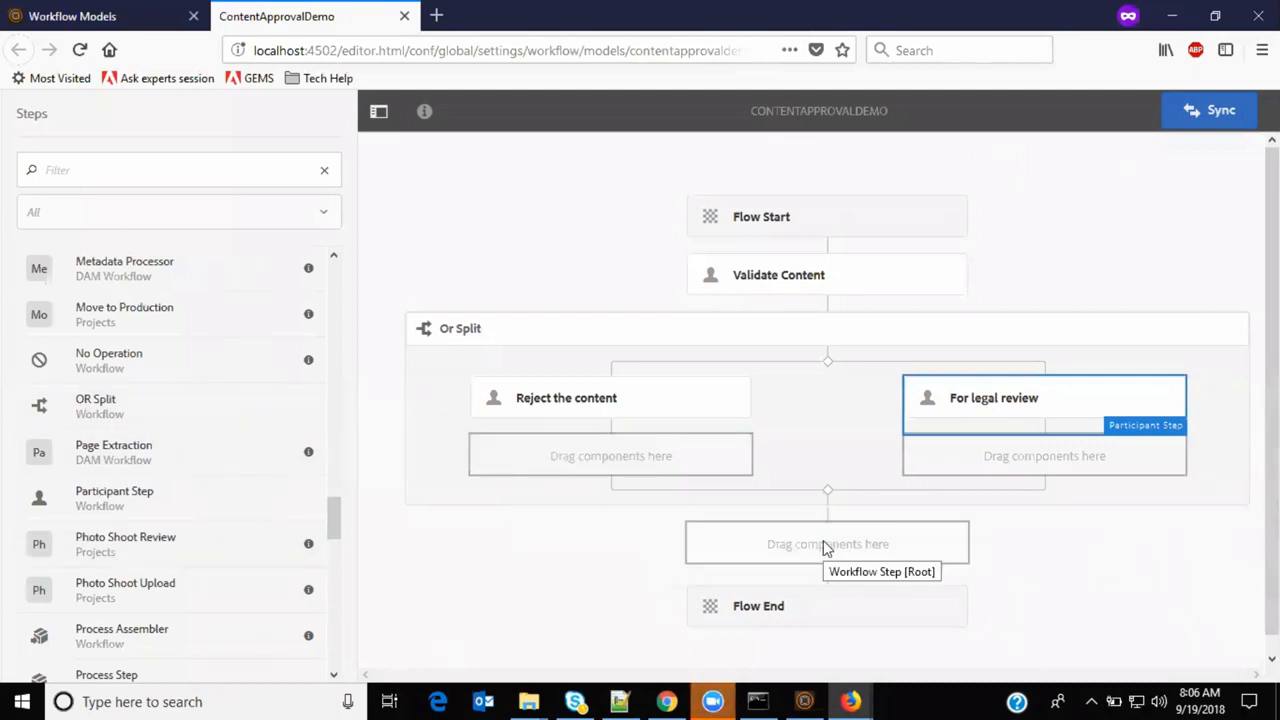
pyautogui.scroll(-2, 795, 469)
pyautogui.click(469, 449)
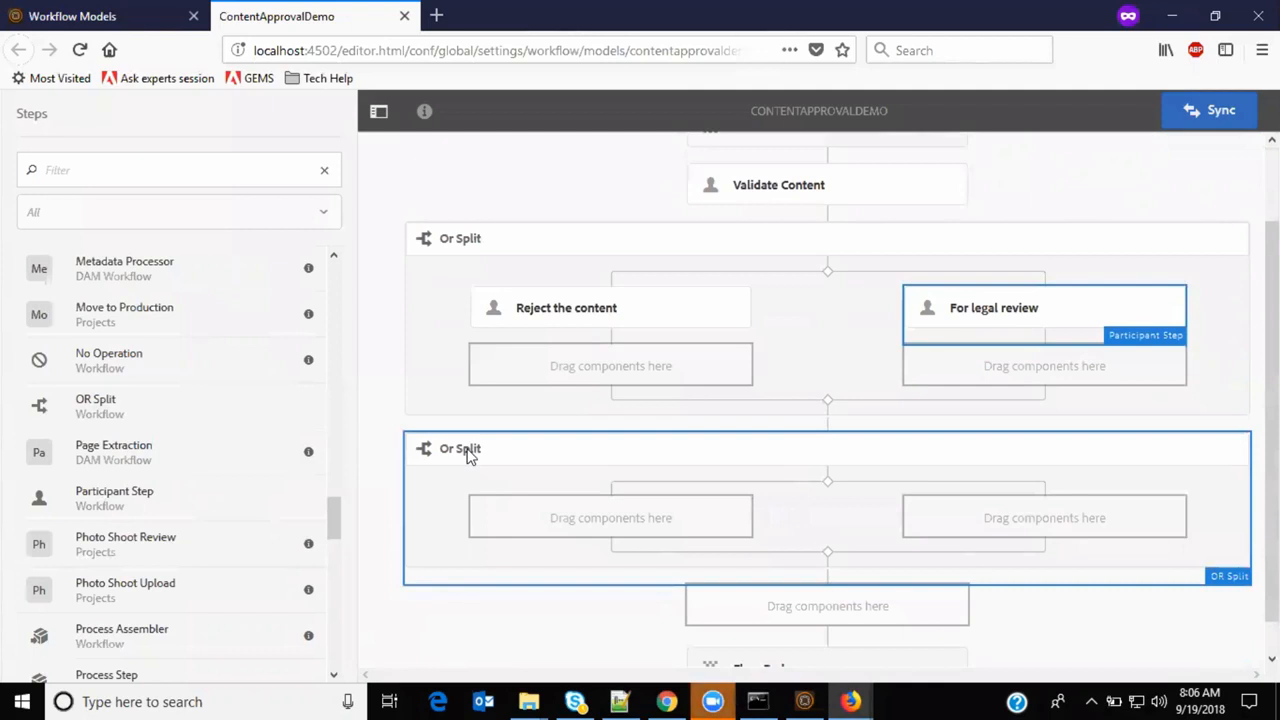
pyautogui.click(429, 410)
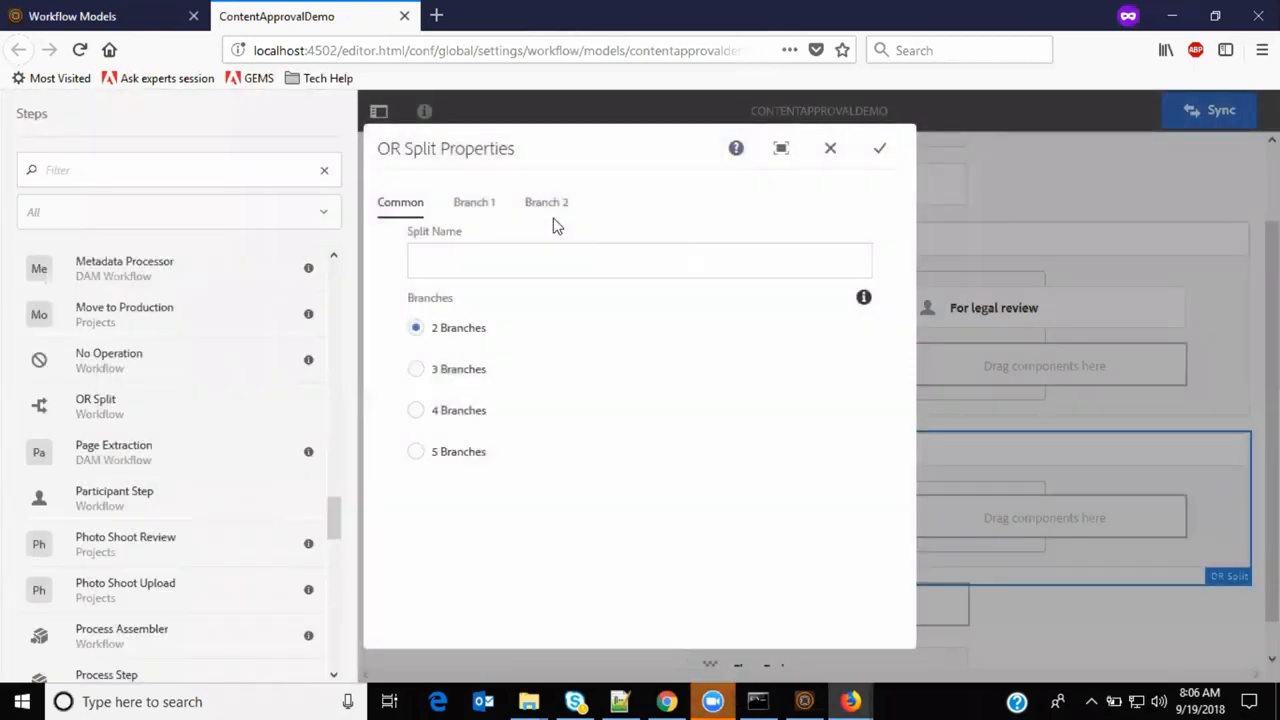
pyautogui.click(474, 203)
pyautogui.click(416, 451)
pyautogui.click(546, 202)
pyautogui.click(880, 150)
# Step: Insert a Participant Step into the first branch of the second OR Split
pyautogui.scroll(-1, 862, 394)
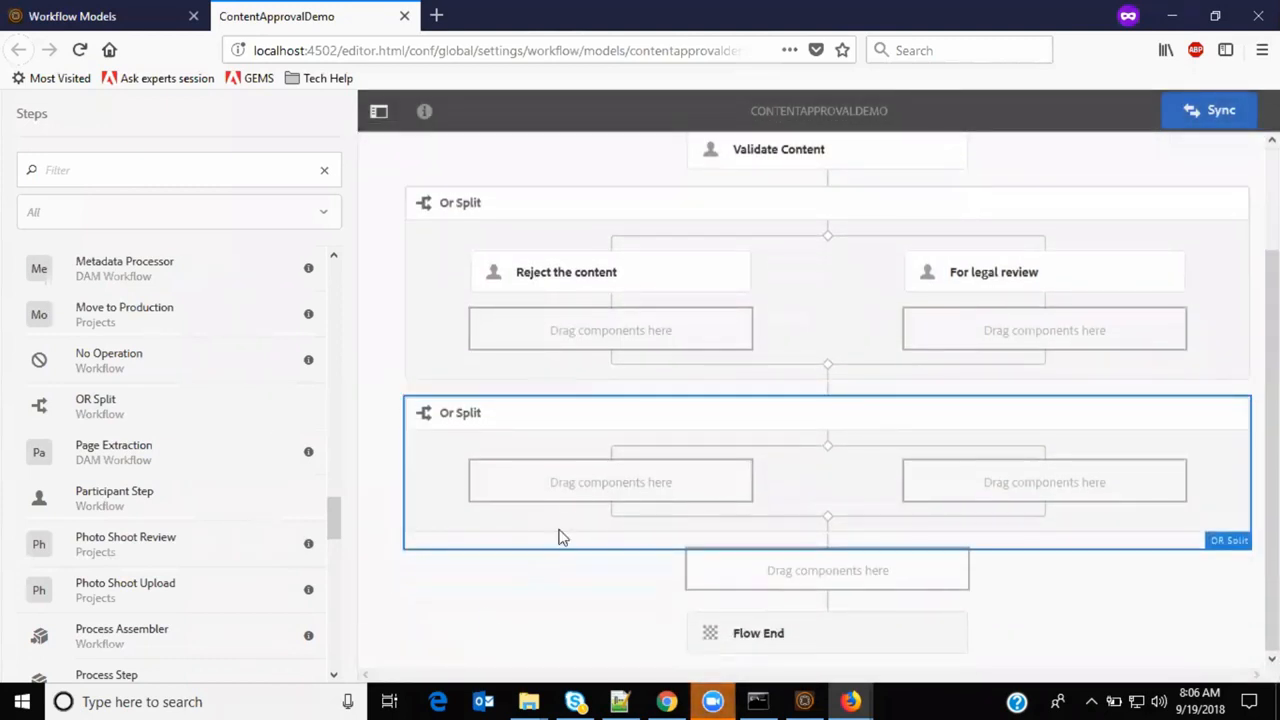
pyautogui.click(583, 481)
pyautogui.click(495, 442)
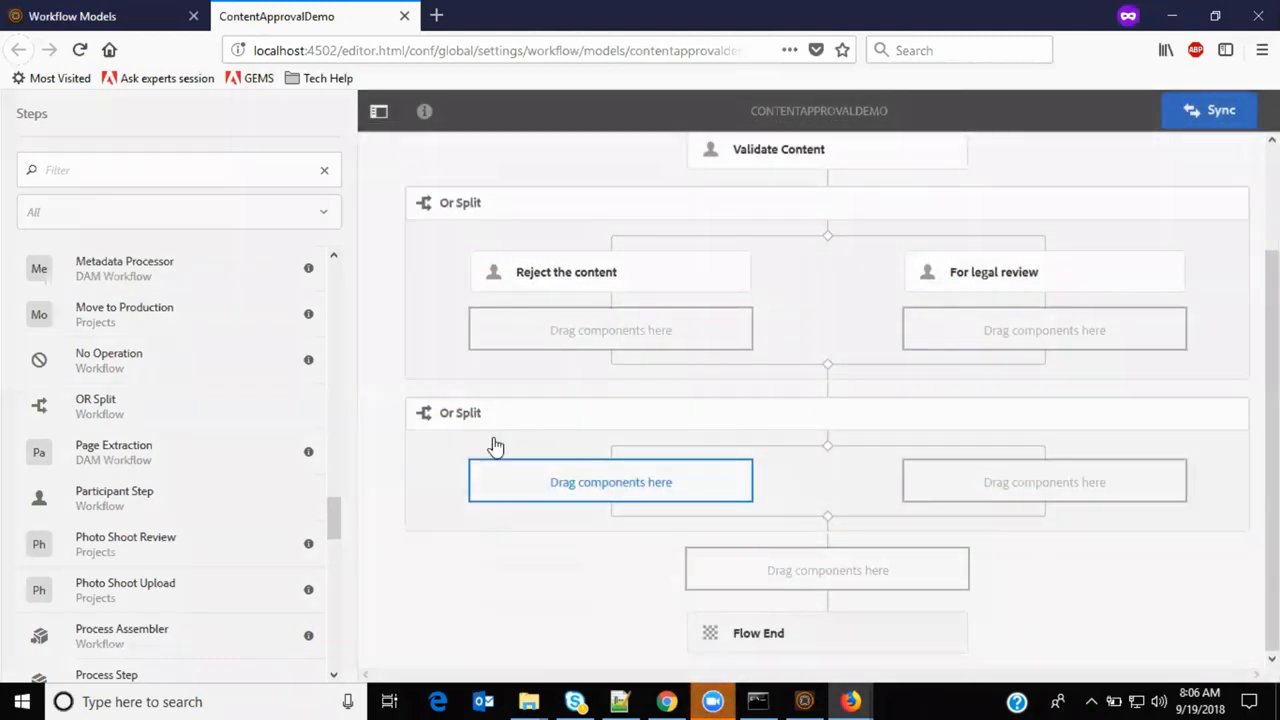
pyautogui.write('part')
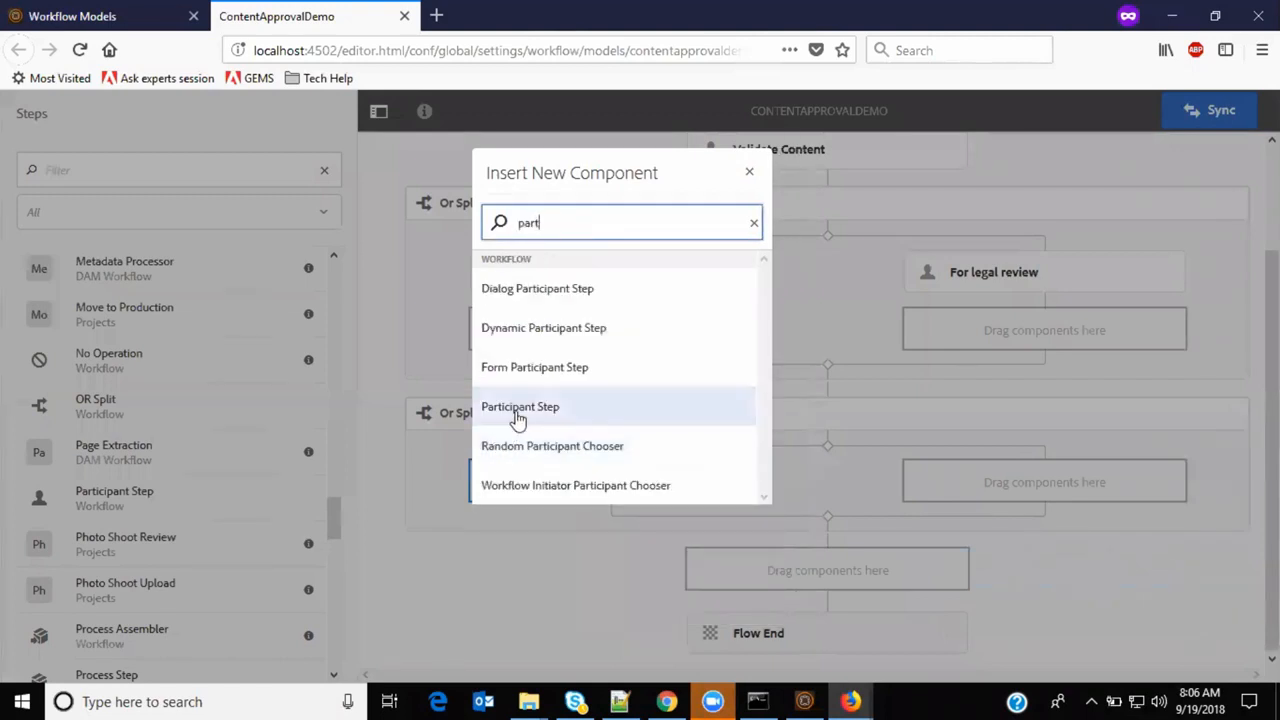
pyautogui.click(517, 408)
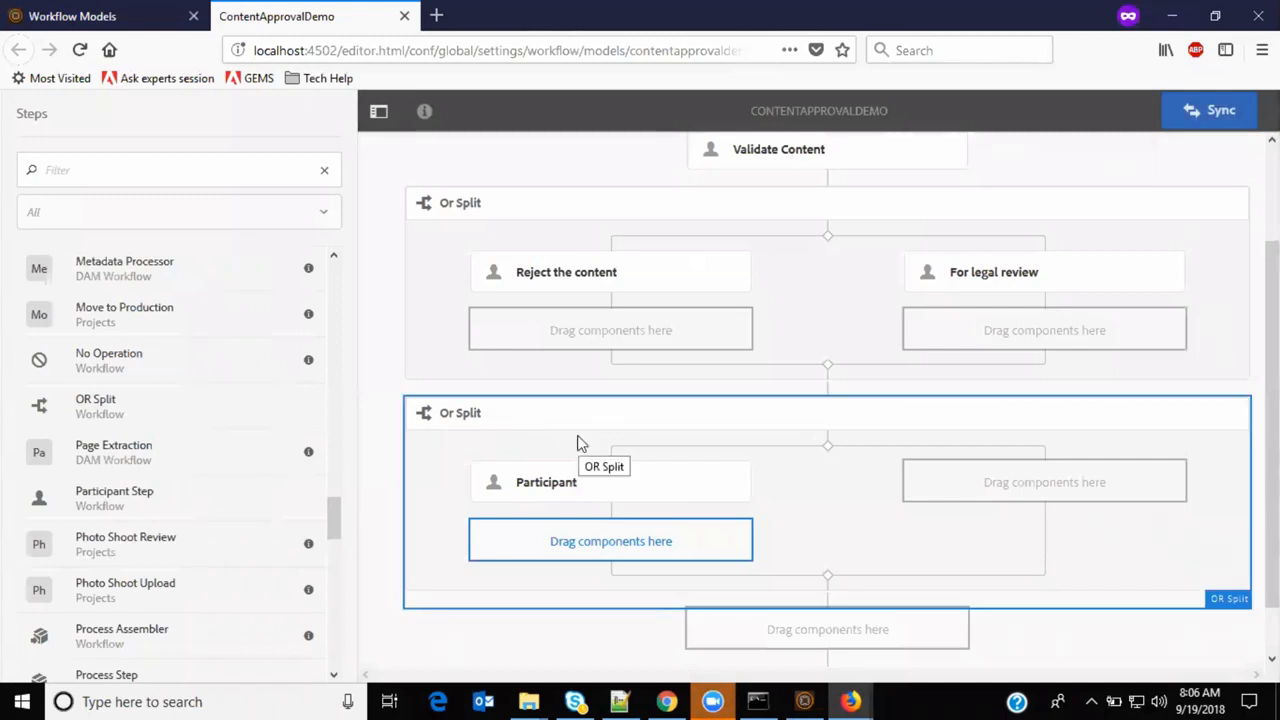
# Step: Title the second split's participant step "Reject the content" and describe it as "Legal issues in the content. REject back to author"
pyautogui.scroll(-1, 578, 443)
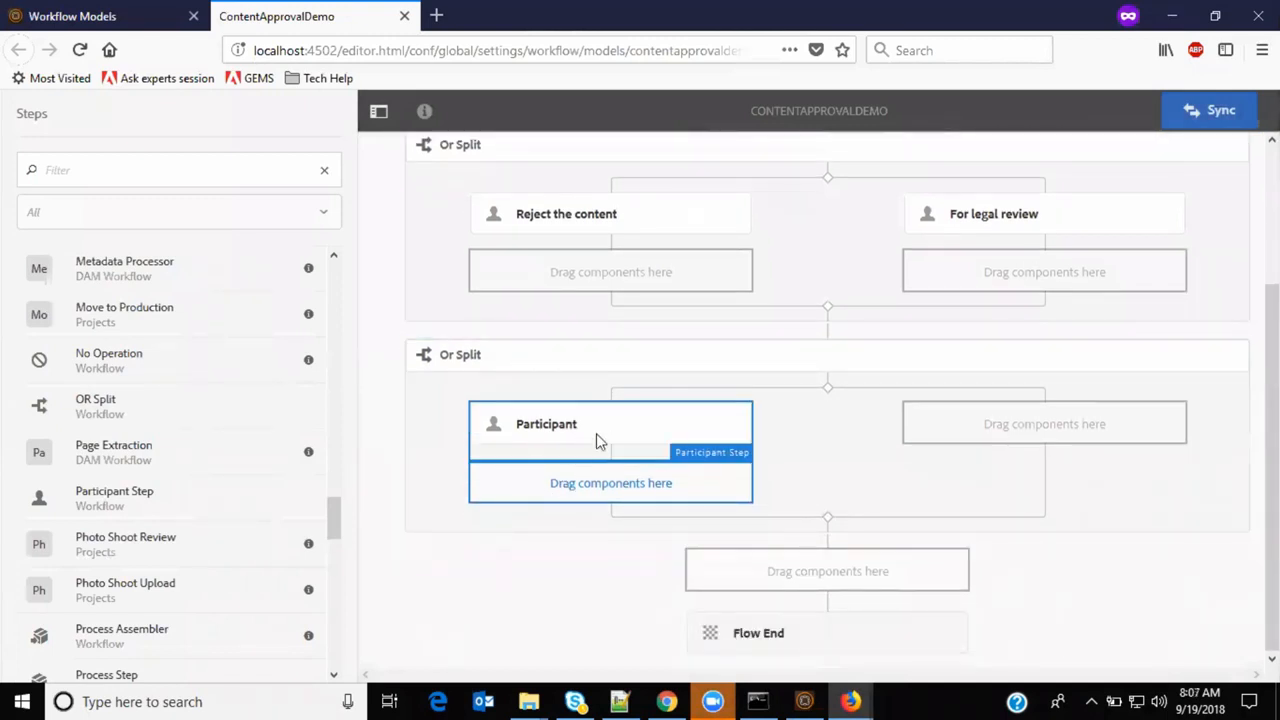
pyautogui.click(597, 440)
pyautogui.click(495, 382)
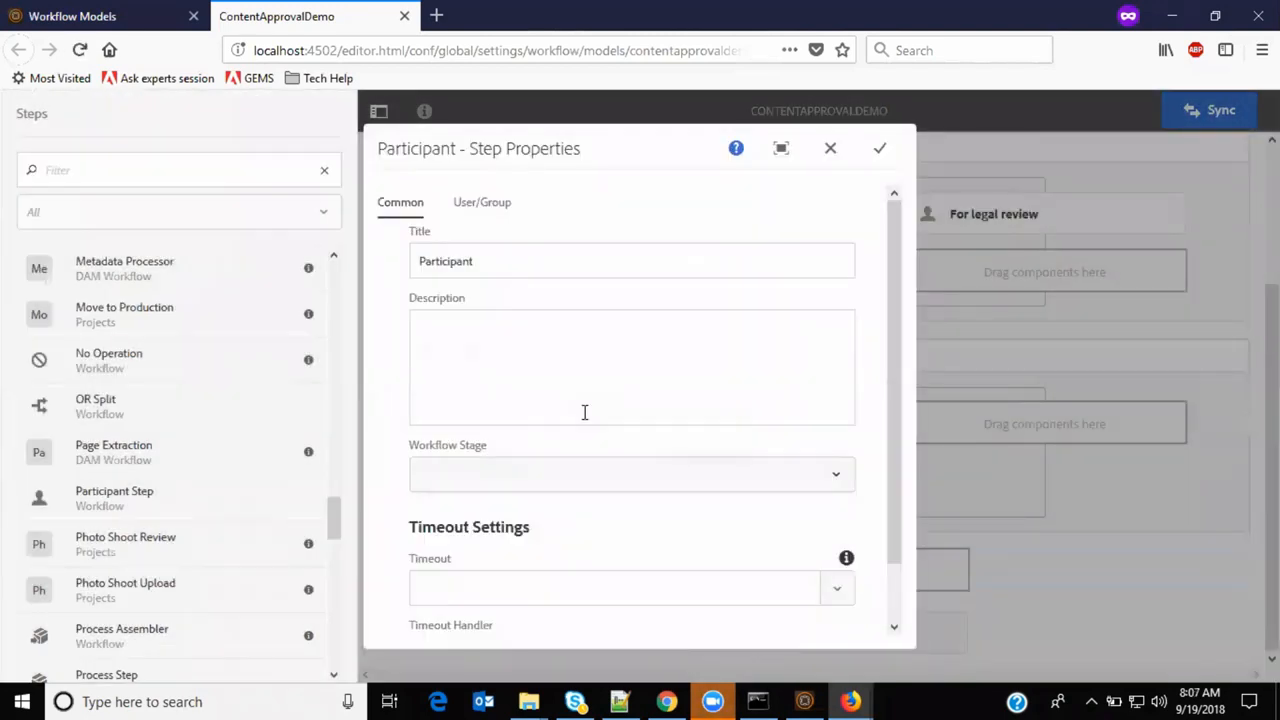
pyautogui.click(491, 263)
pyautogui.hotkey('ctrl', 'a')
pyautogui.write('Reject the conten')
pyautogui.press('Tab')
pyautogui.write('Legal issues in the')
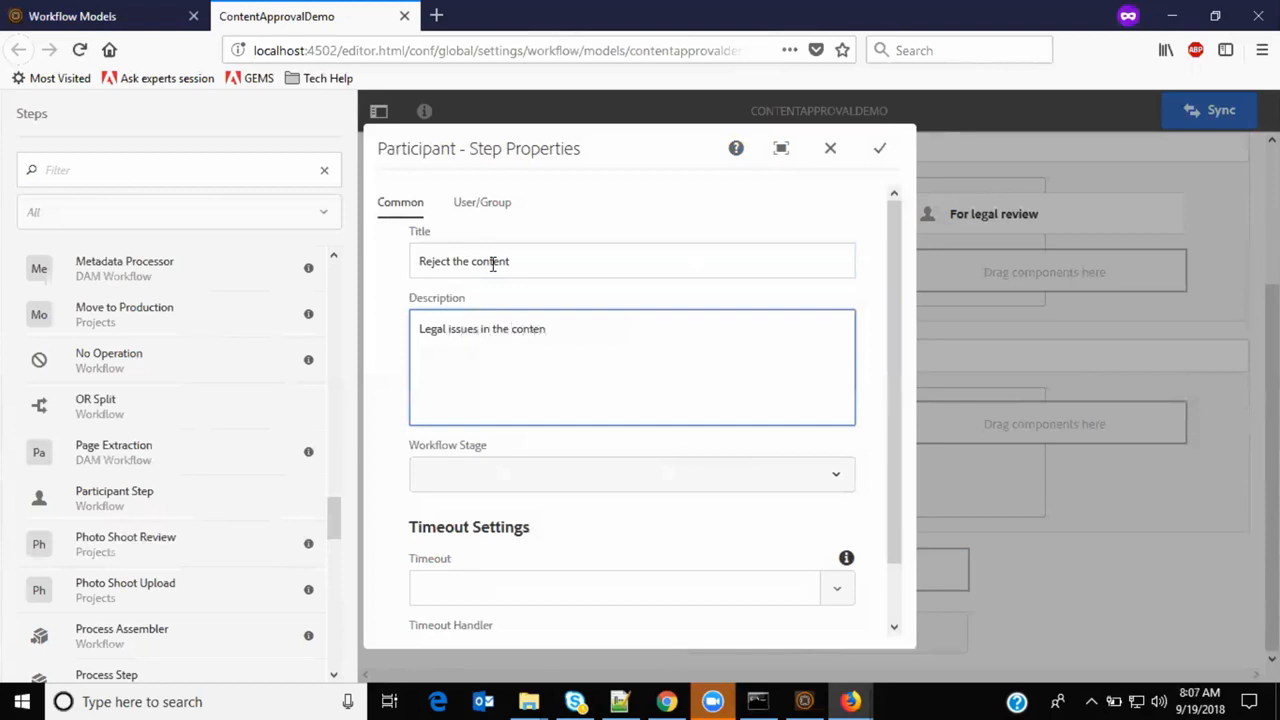
pyautogui.write(' content. REject back to author')
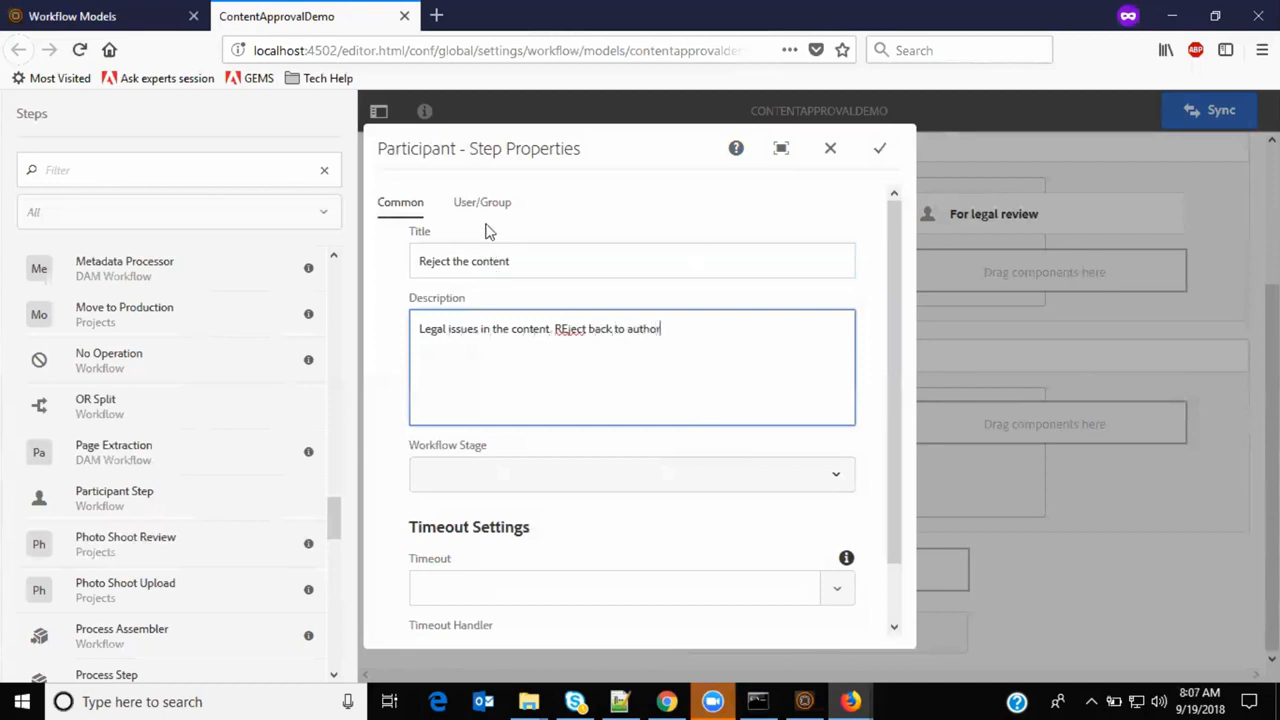
# Step: Assign the second split's "Reject the content" step to the Author user, review its common properties and save them
pyautogui.click(481, 204)
pyautogui.click(491, 294)
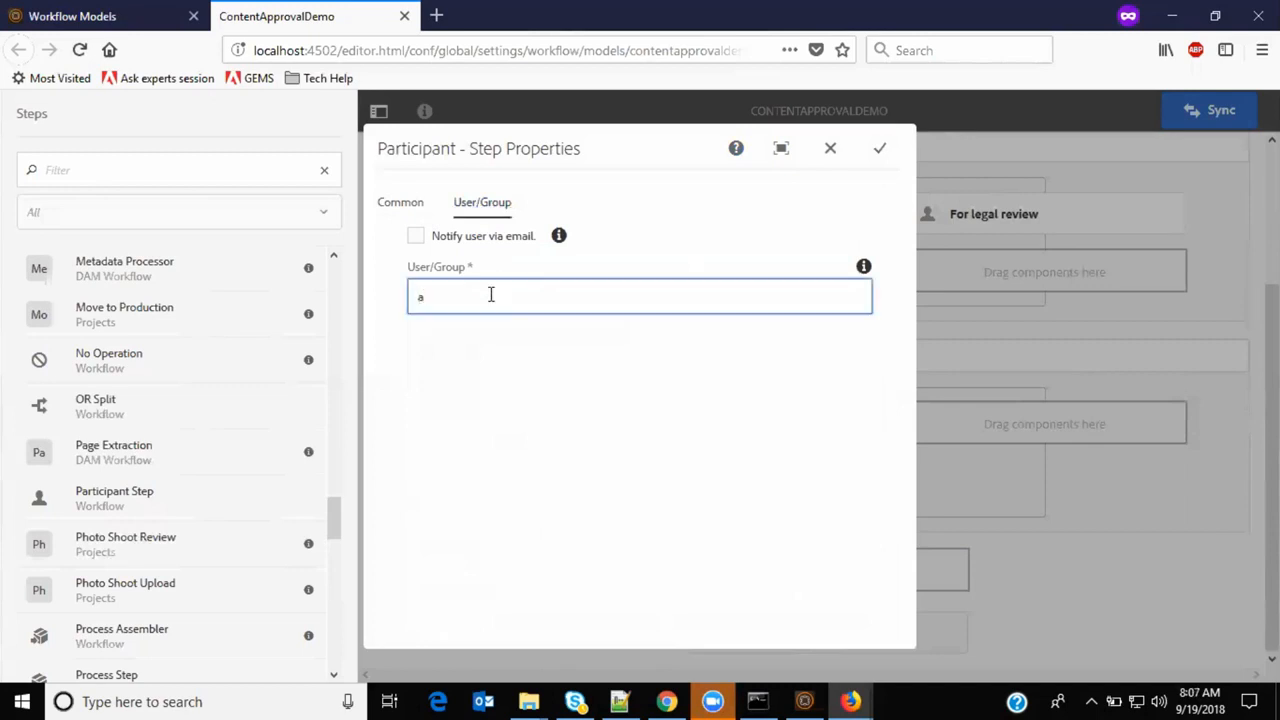
pyautogui.write('author')
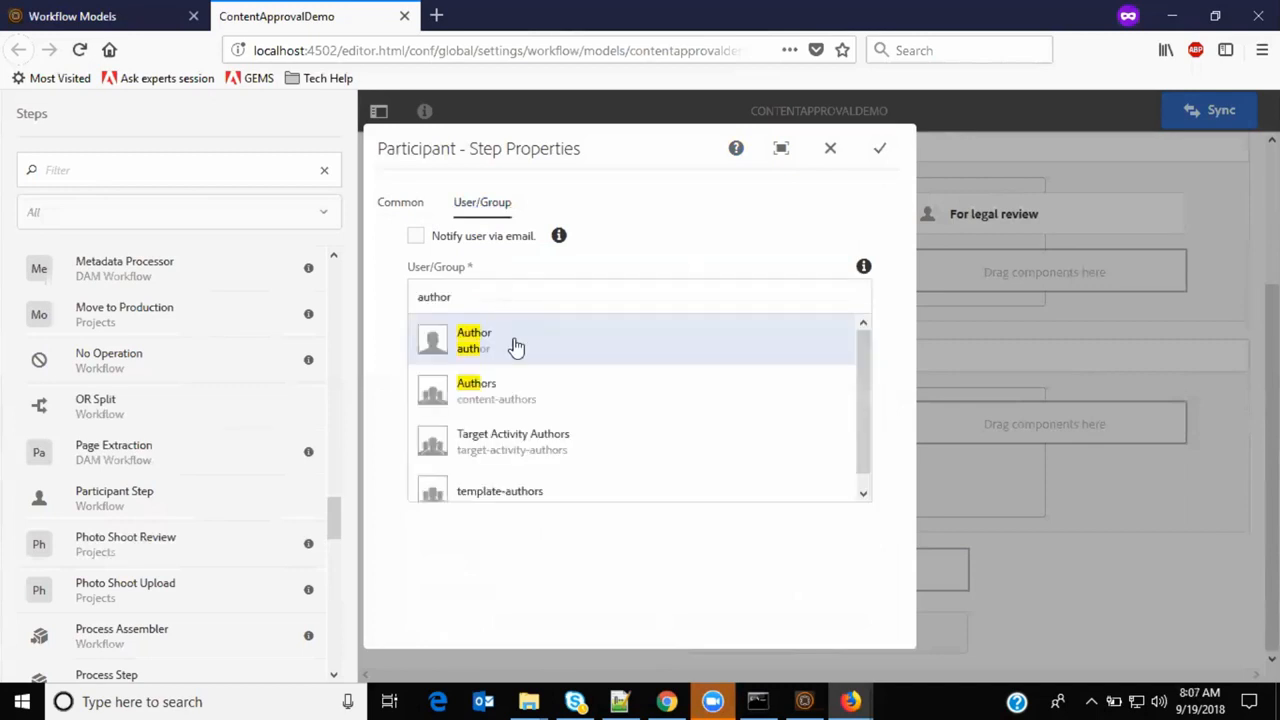
pyautogui.click(514, 338)
pyautogui.click(399, 206)
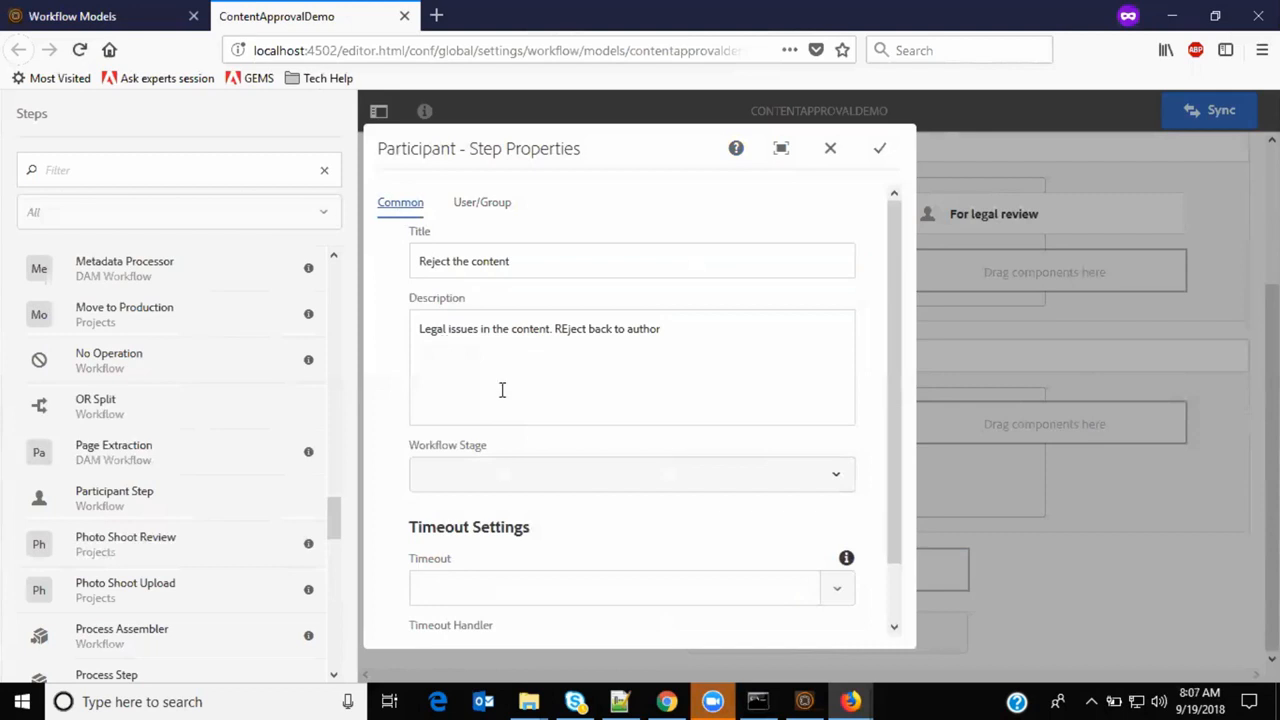
pyautogui.scroll(-1, 501, 400)
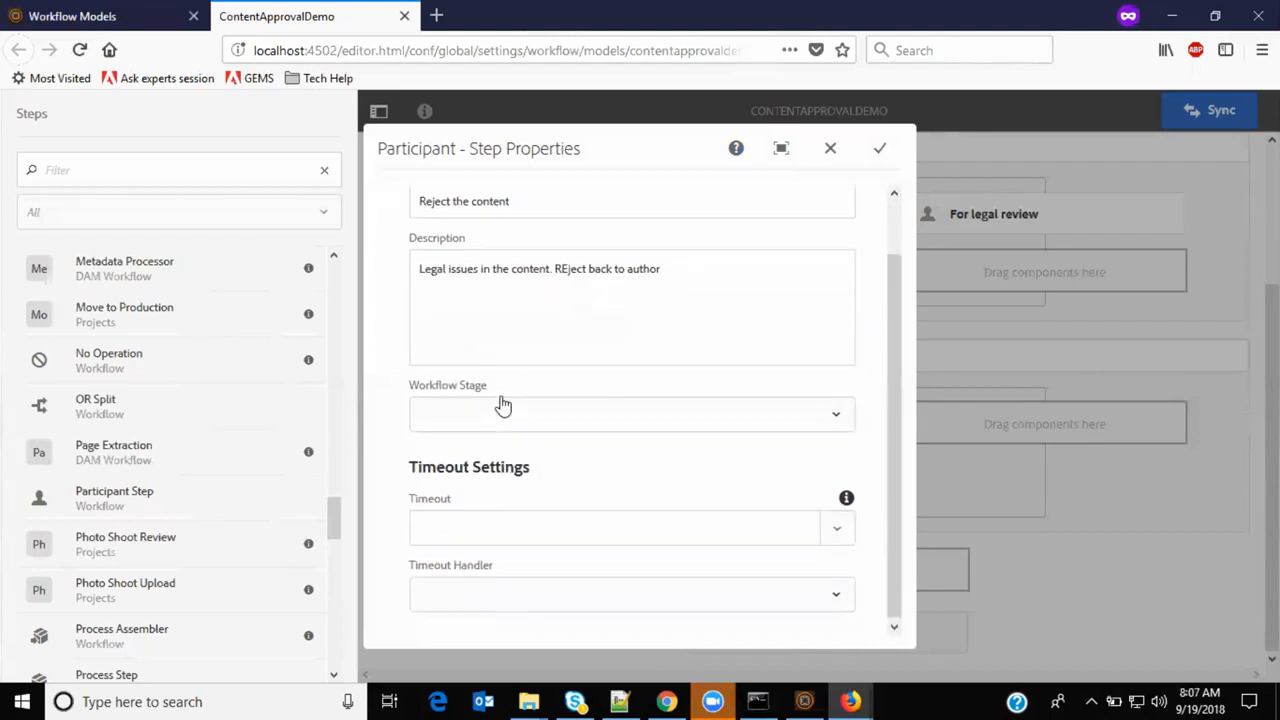
pyautogui.scroll(1, 501, 400)
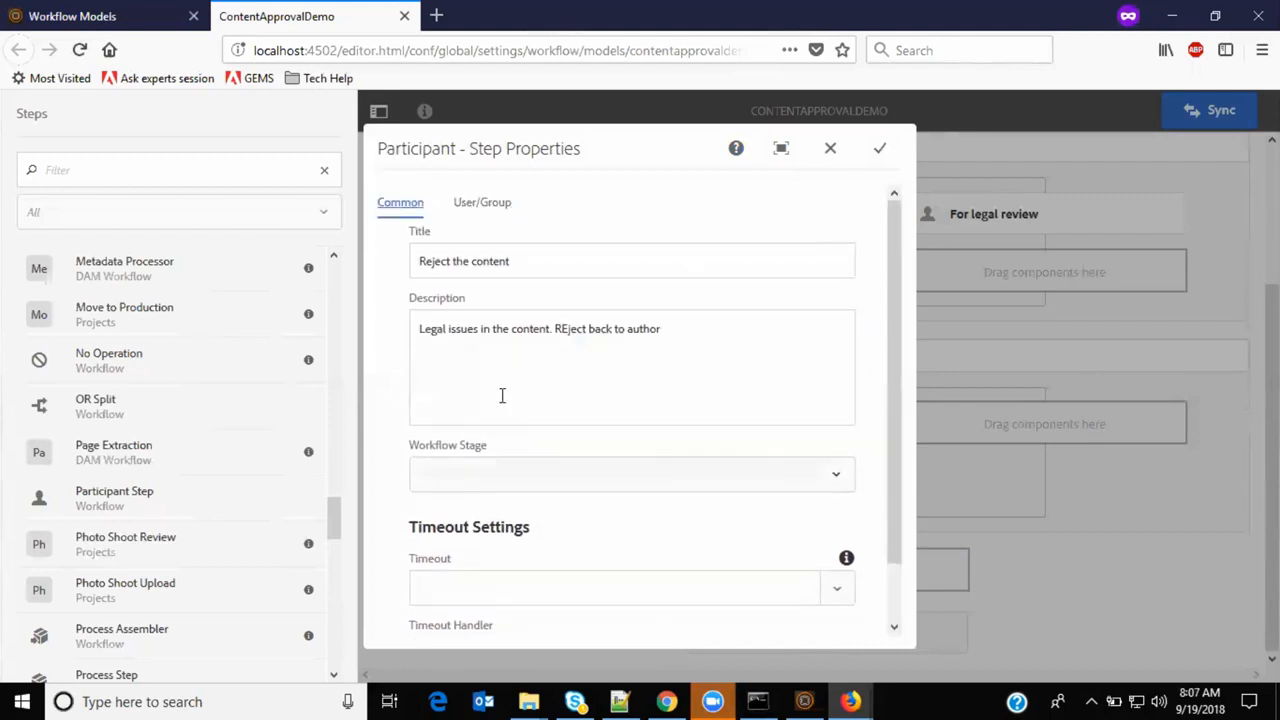
pyautogui.click(488, 205)
pyautogui.click(881, 150)
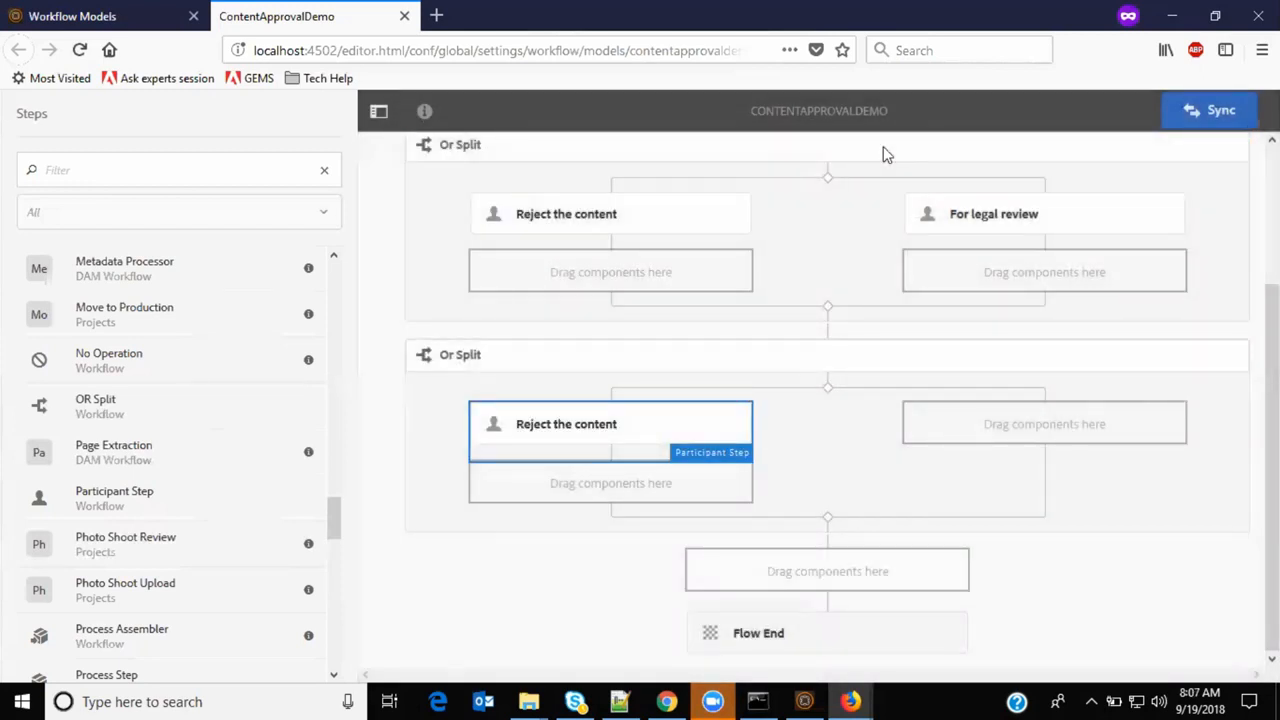
# Step: Insert a Process Step into the empty second branch of the second OR Split
pyautogui.click(1002, 424)
pyautogui.click(934, 390)
pyautogui.write('pr')
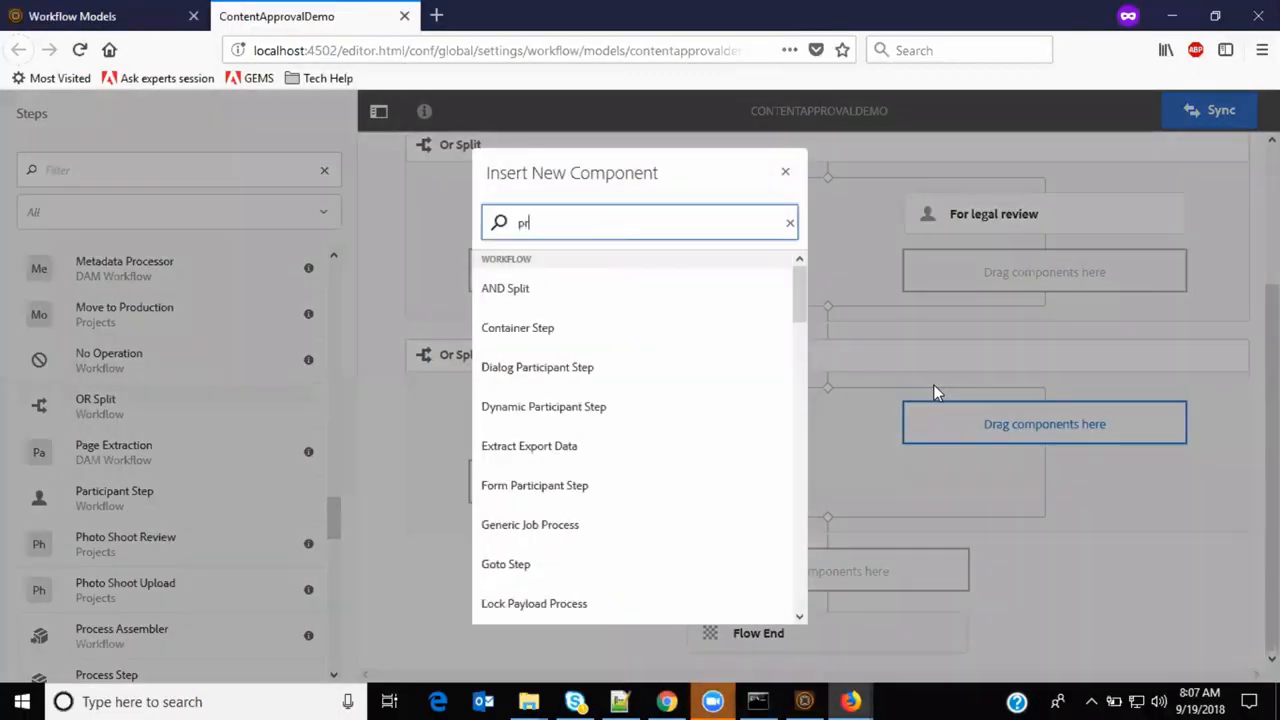
pyautogui.write('oce')
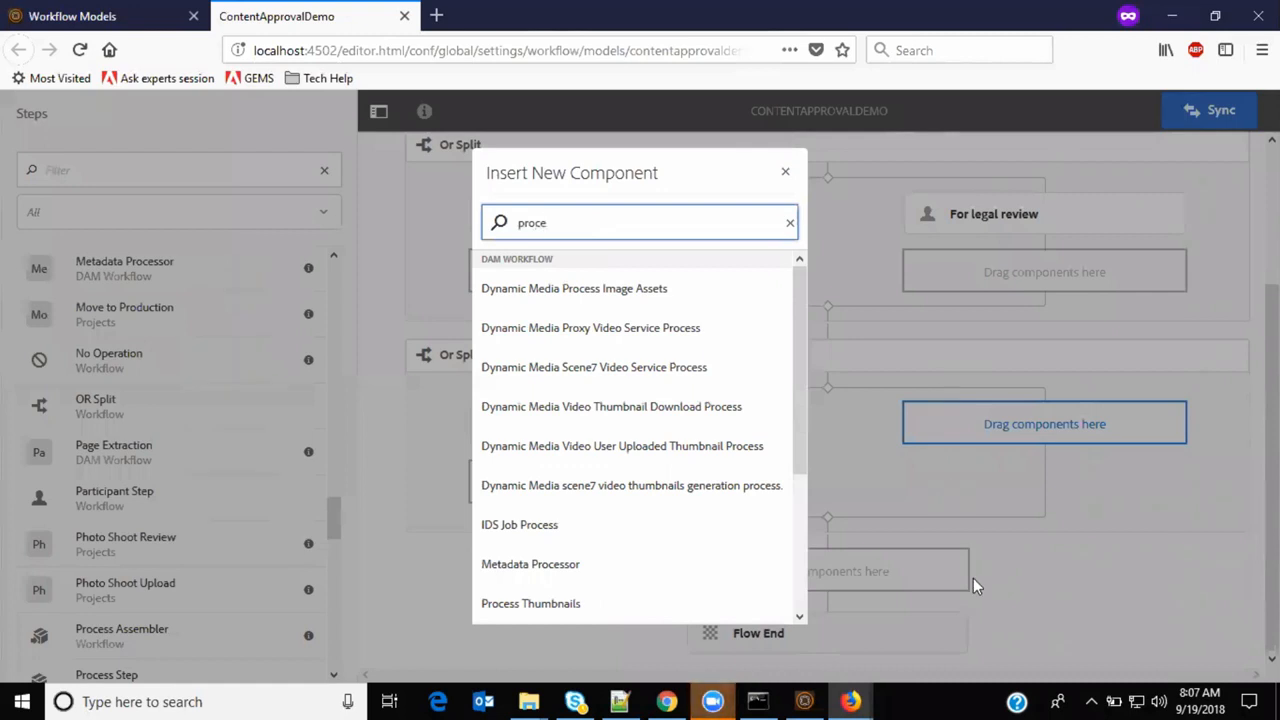
pyautogui.write('ss')
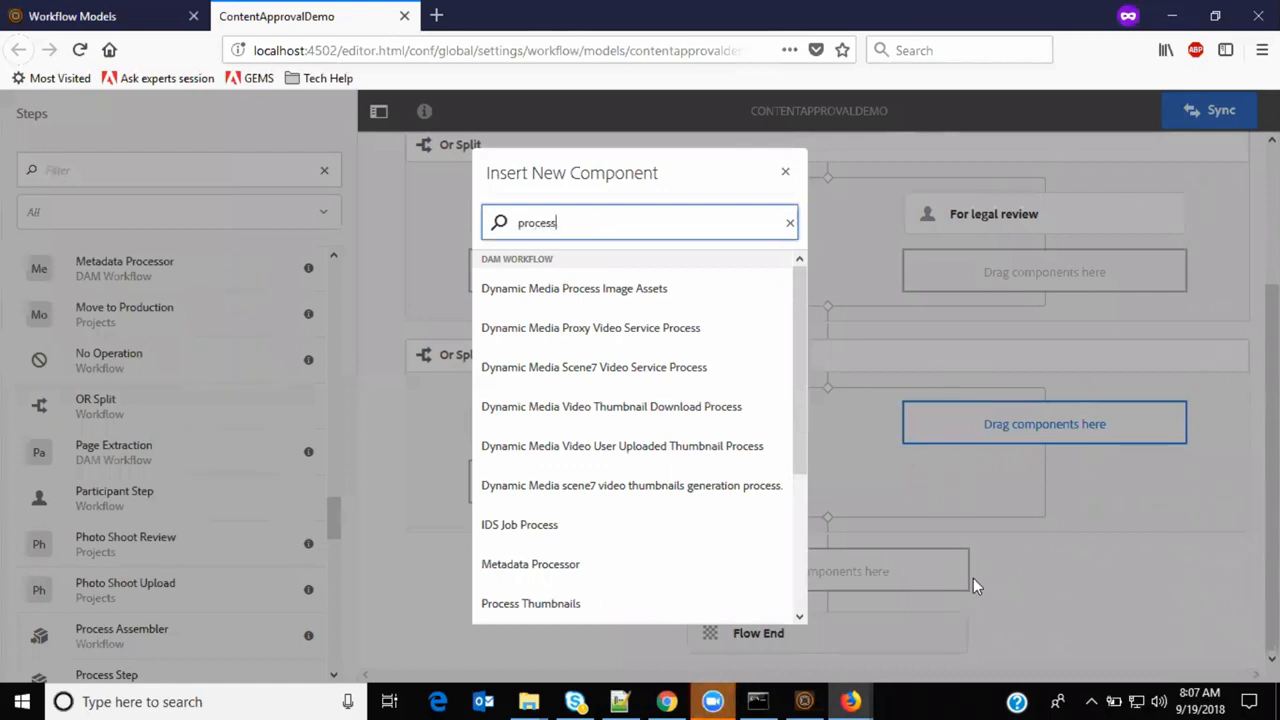
pyautogui.write(' step')
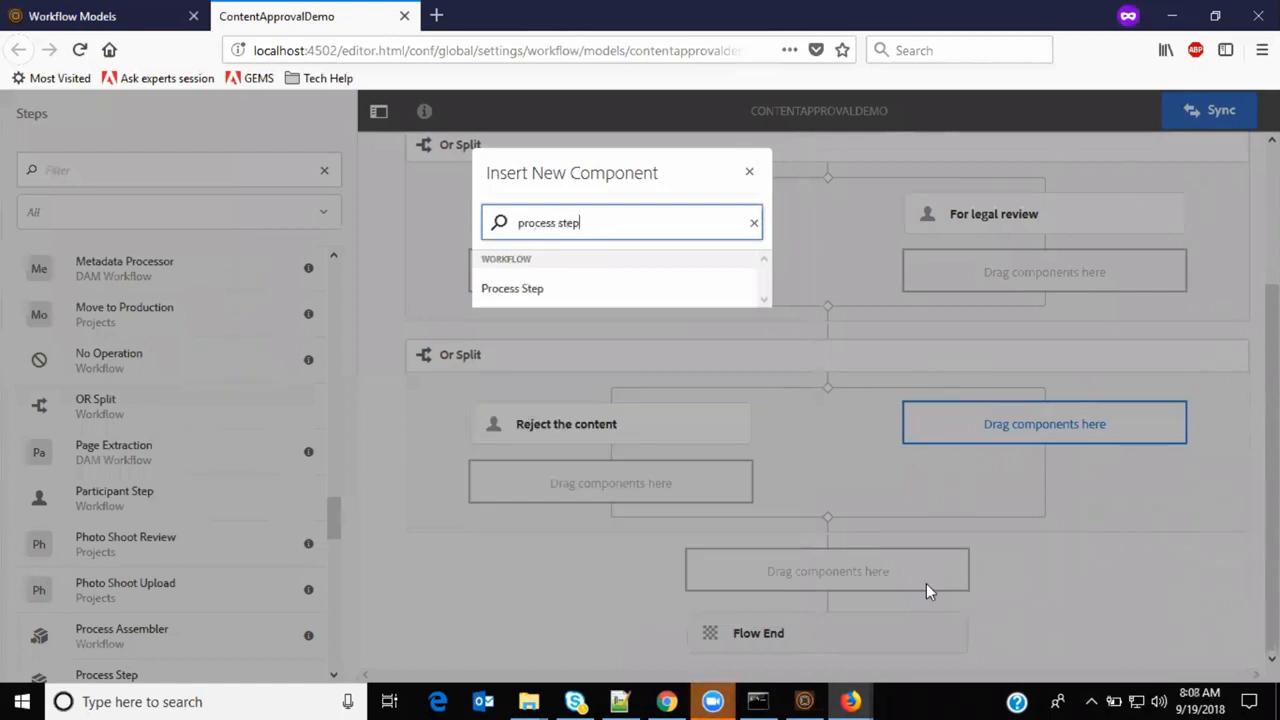
pyautogui.click(547, 289)
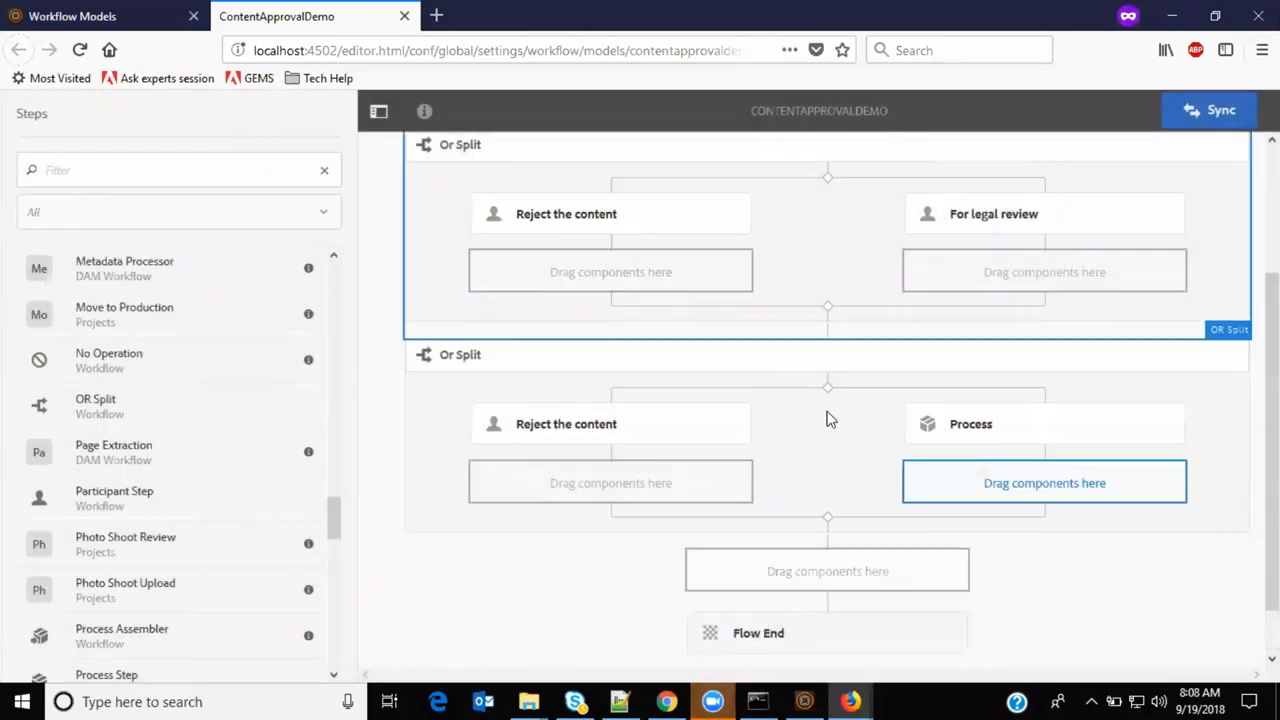
# Step: Open the new Process step's properties and title it "Publish as requested"
pyautogui.click(978, 428)
pyautogui.click(821, 381)
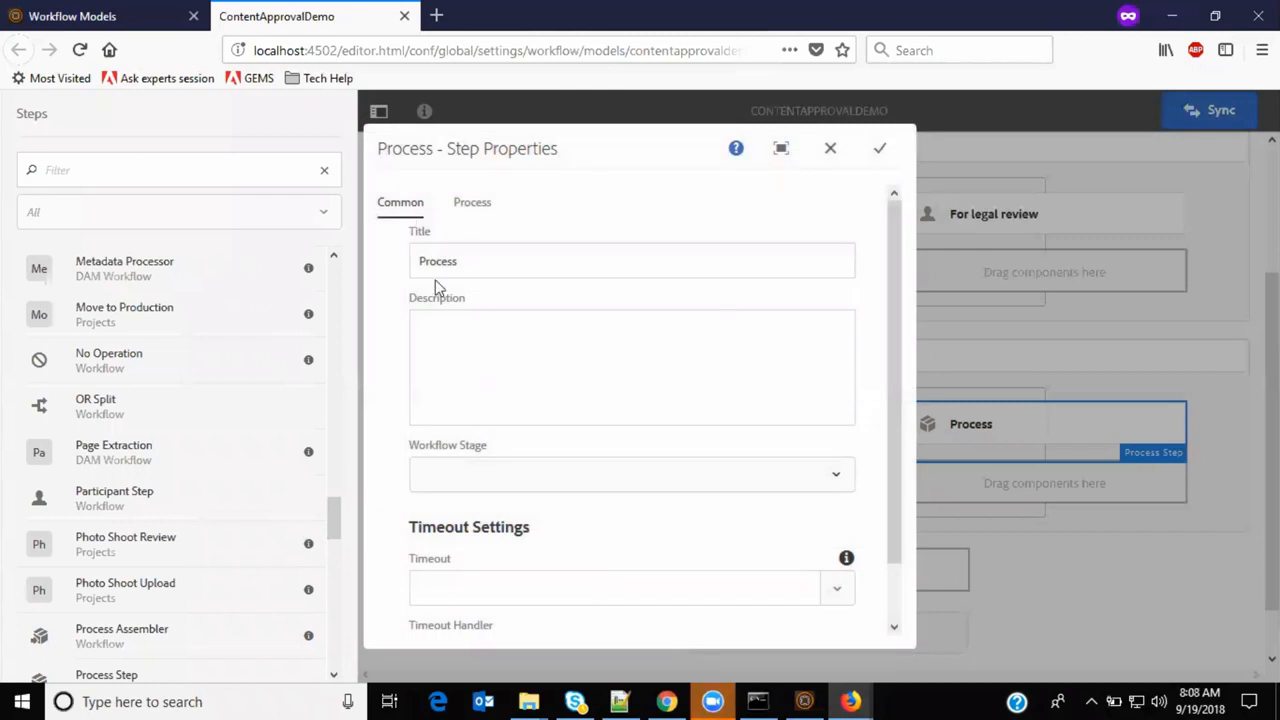
pyautogui.doubleClick(517, 271)
pyautogui.write('Publish a')
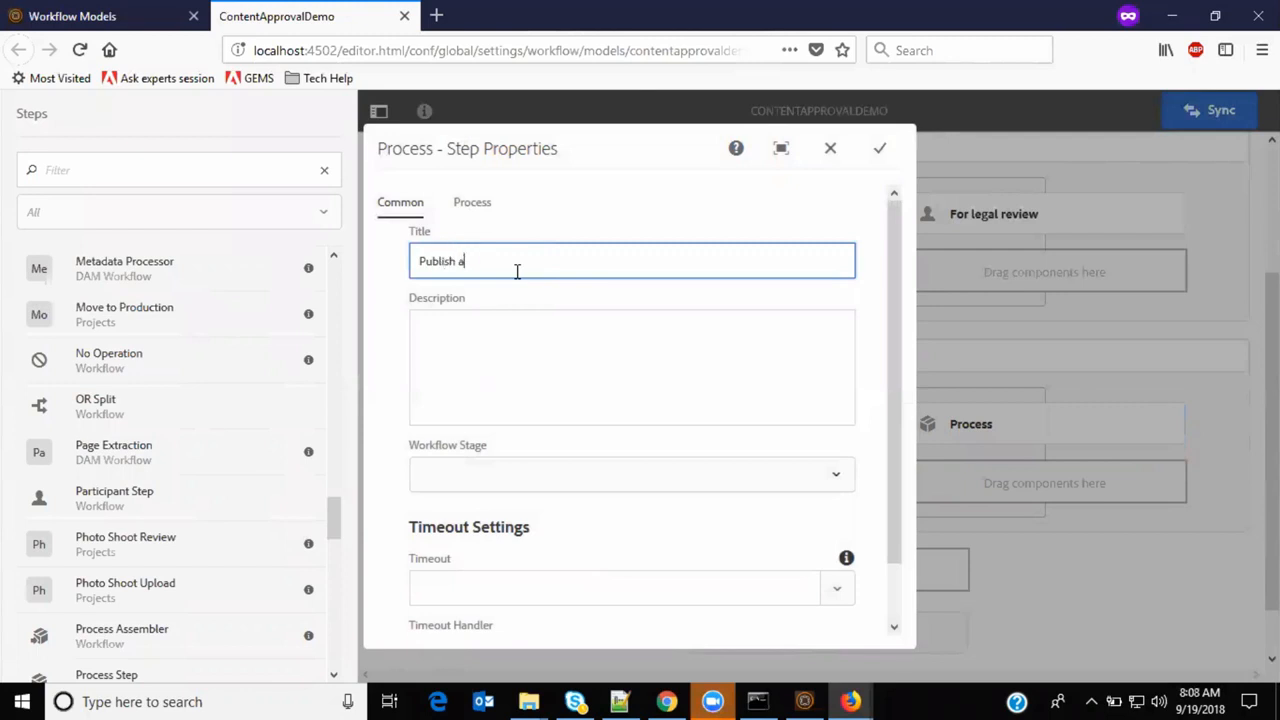
pyautogui.write('s requested')
# Step: Choose Activate Page as the process that the "Publish as requested" step runs
pyautogui.click(461, 210)
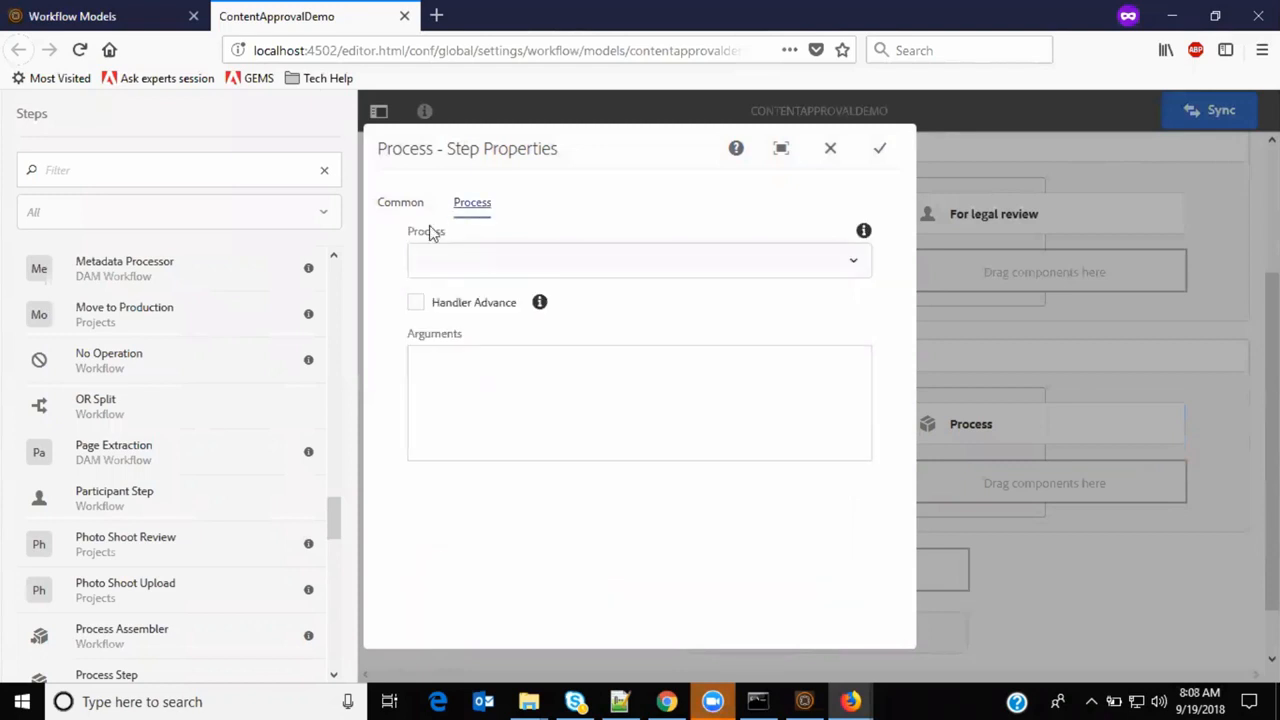
pyautogui.click(459, 266)
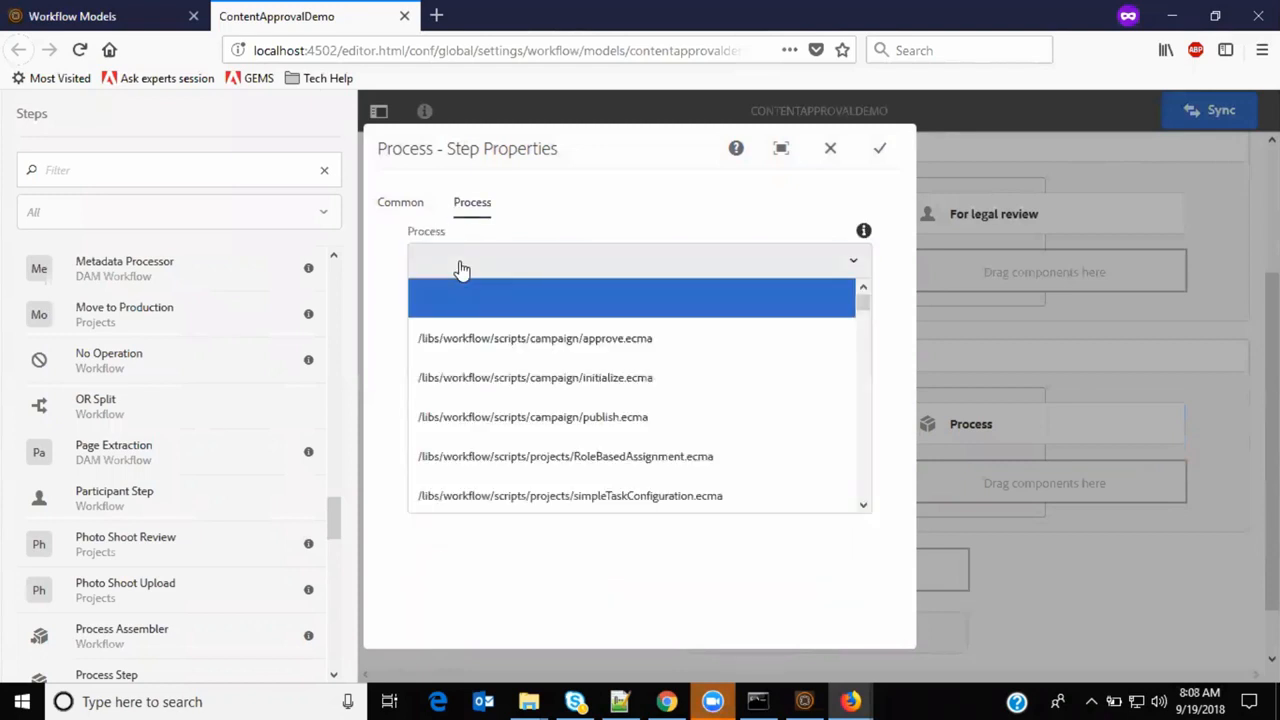
pyautogui.press('Down')
pyautogui.press('Down')
pyautogui.press('Down')
pyautogui.press('Down')
pyautogui.press('Down')
pyautogui.press('Down')
pyautogui.press('Down')
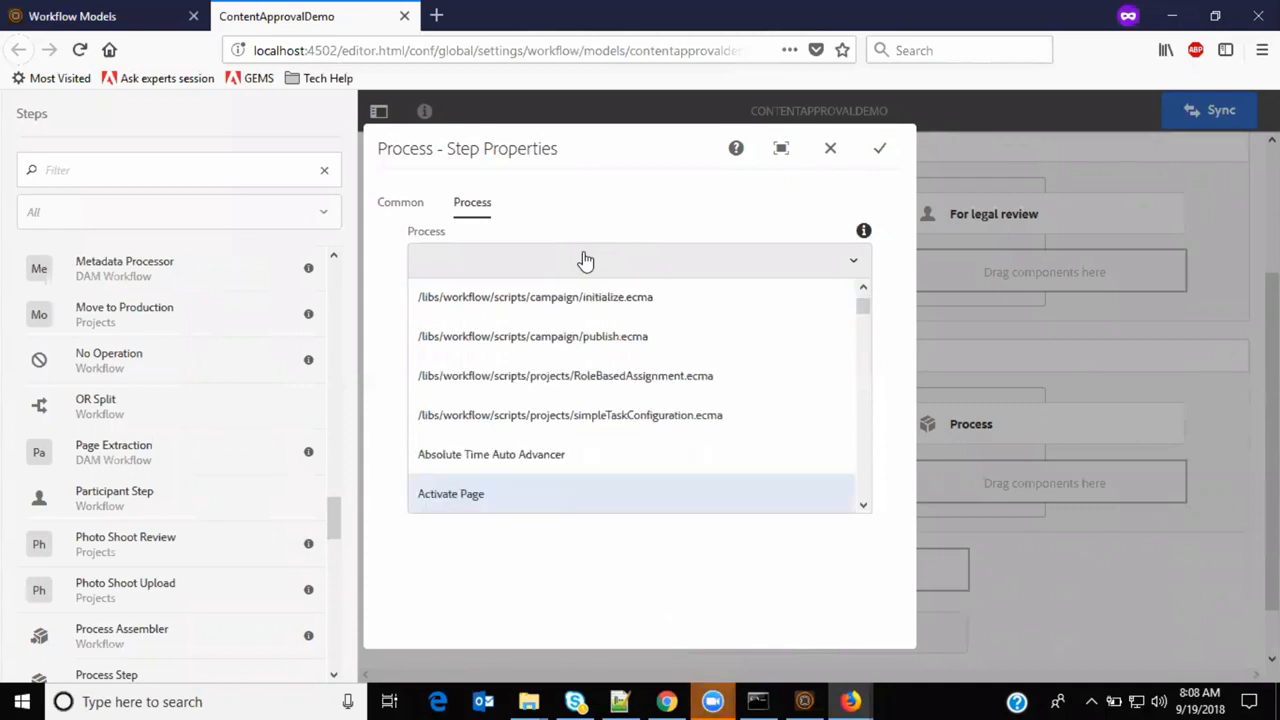
pyautogui.click(540, 494)
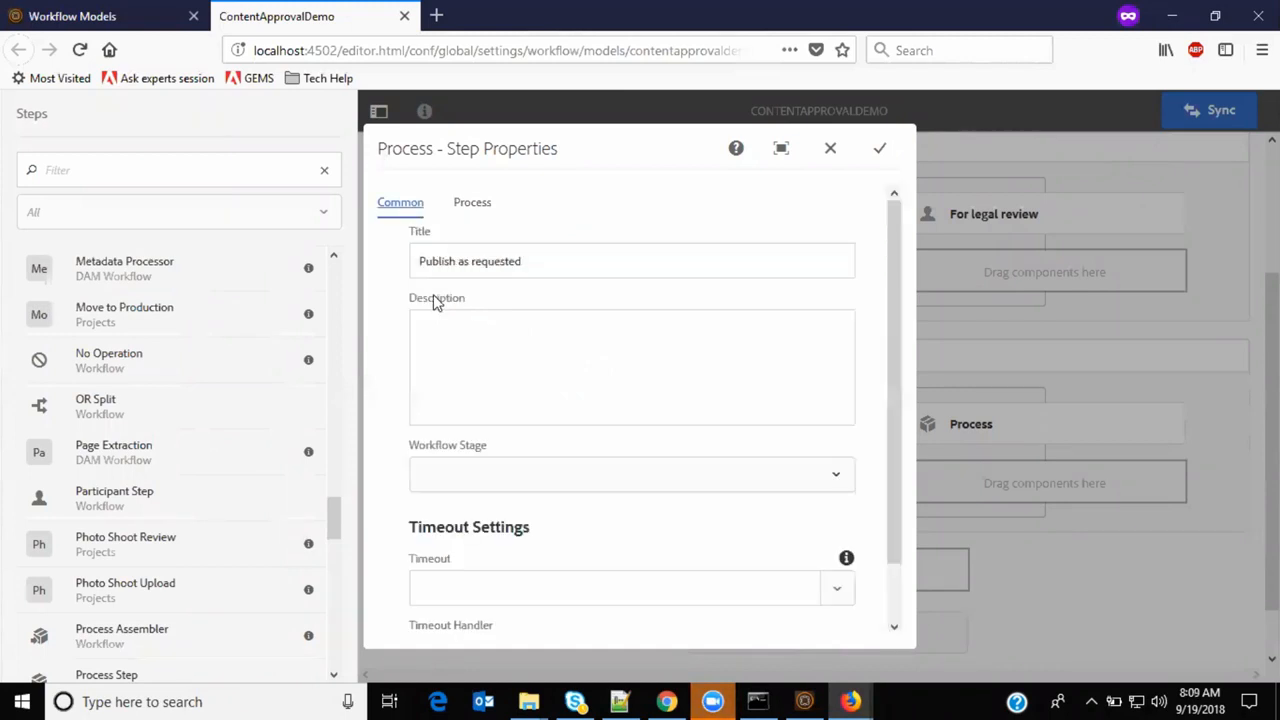
# Step: Enable Handler Advance for the Activate Page process, review the step's common properties and save them
pyautogui.click(480, 205)
pyautogui.click(482, 264)
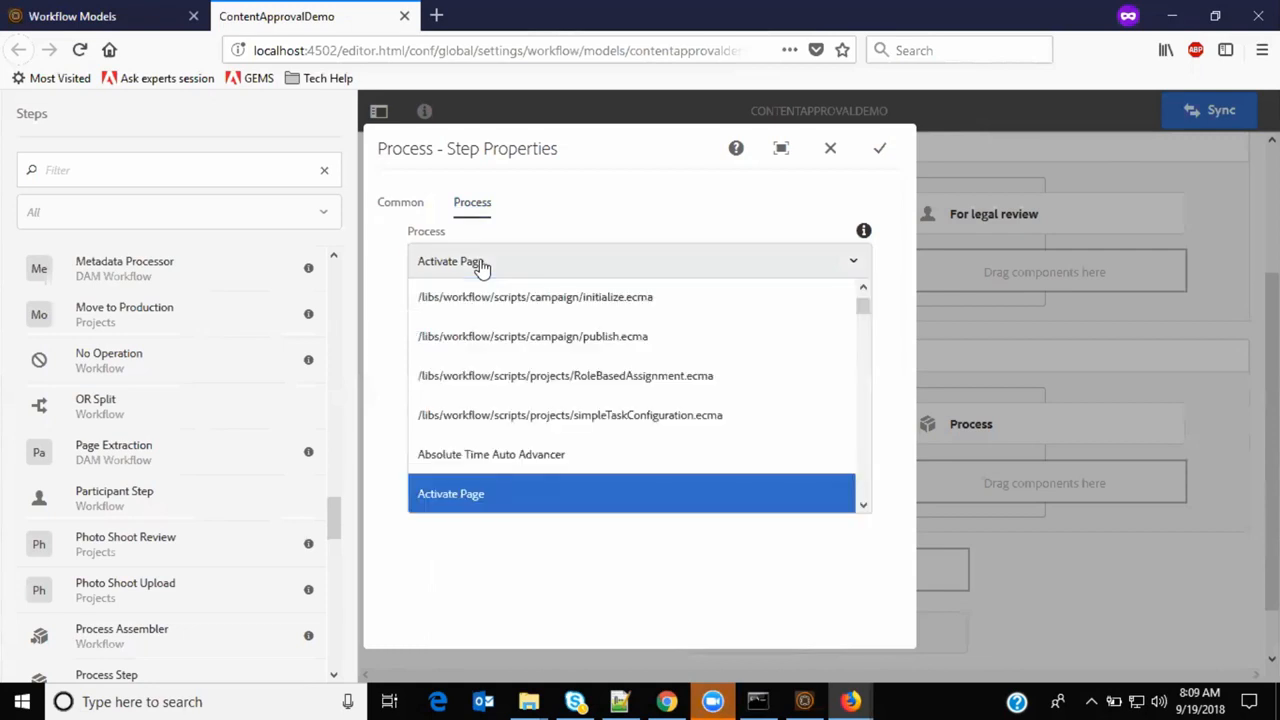
pyautogui.click(482, 264)
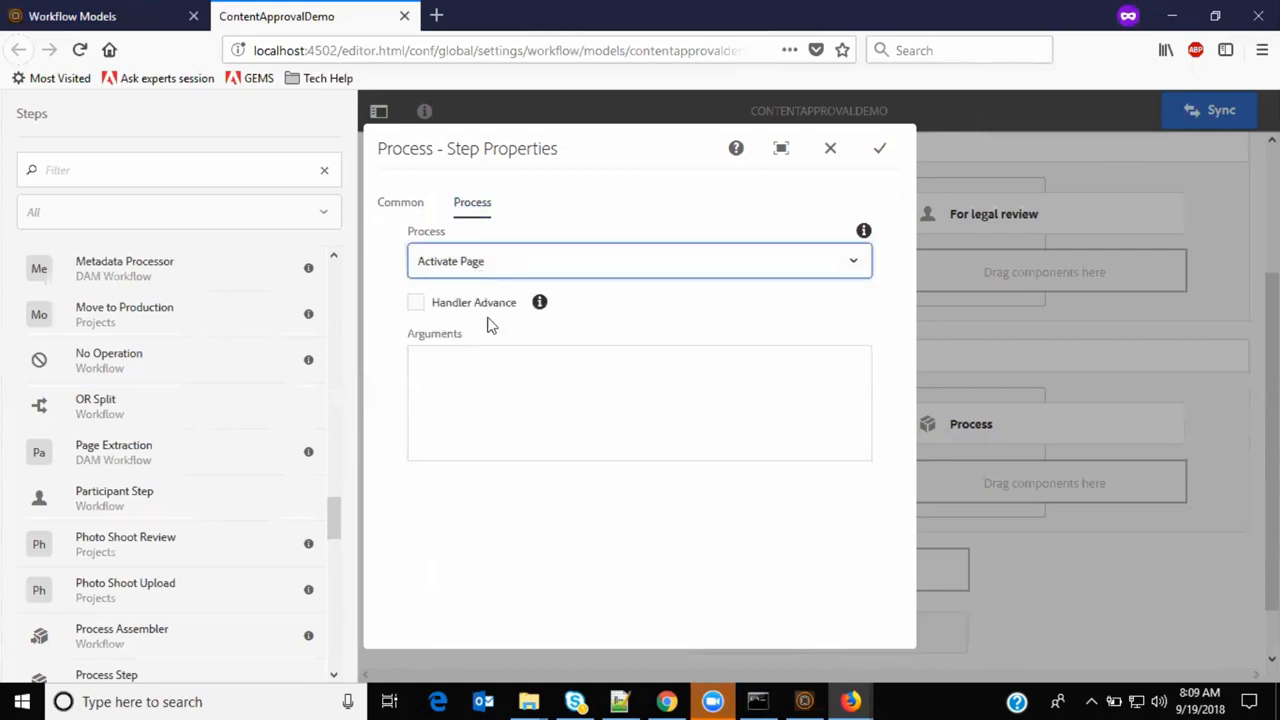
pyautogui.click(417, 304)
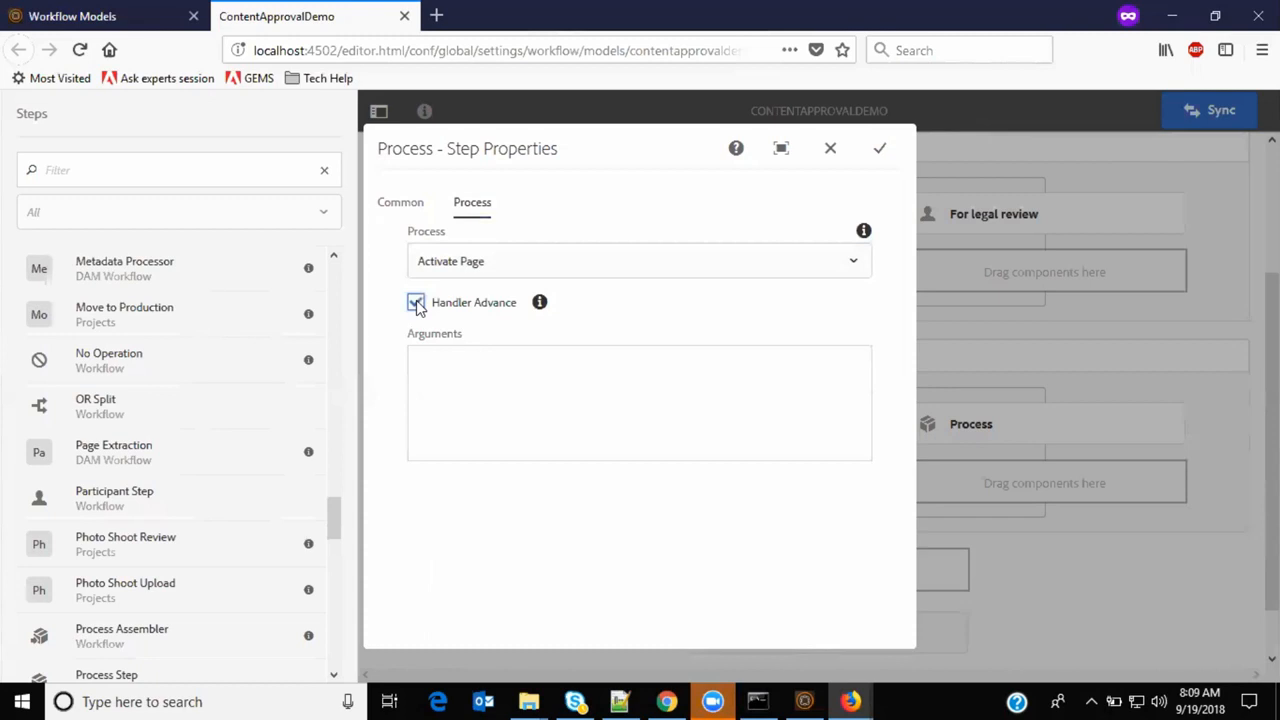
pyautogui.click(405, 206)
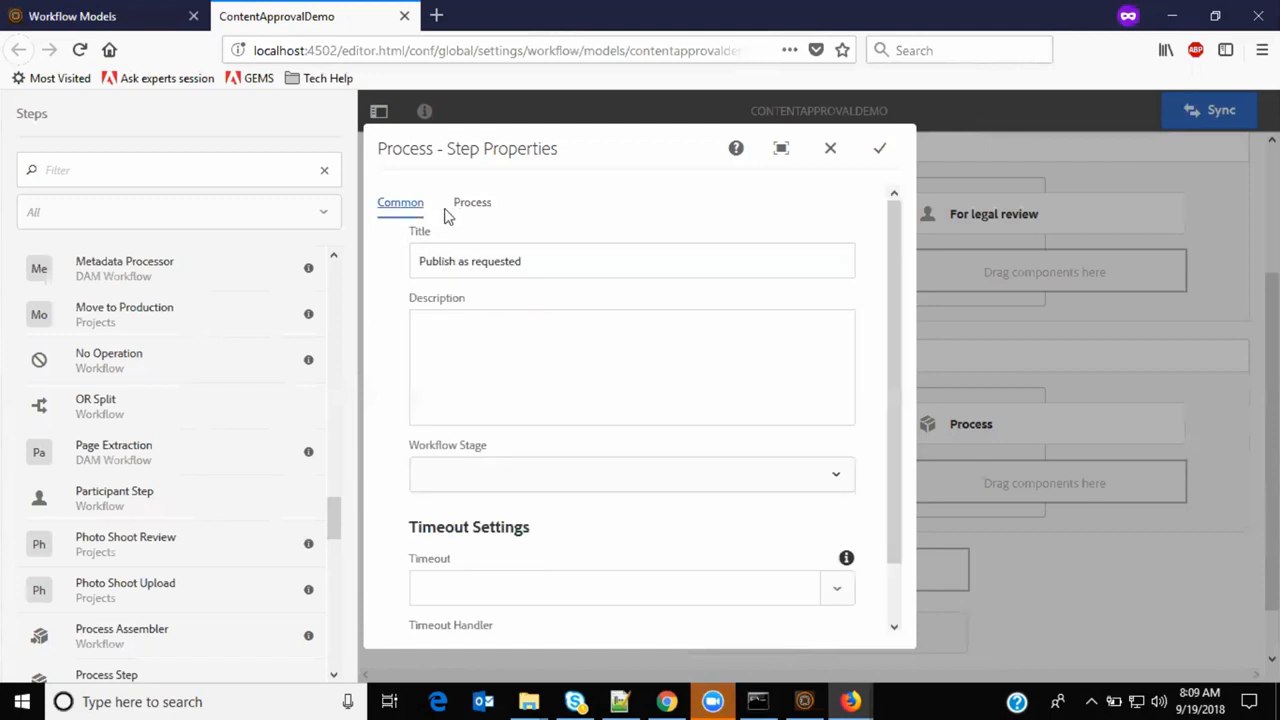
pyautogui.click(473, 214)
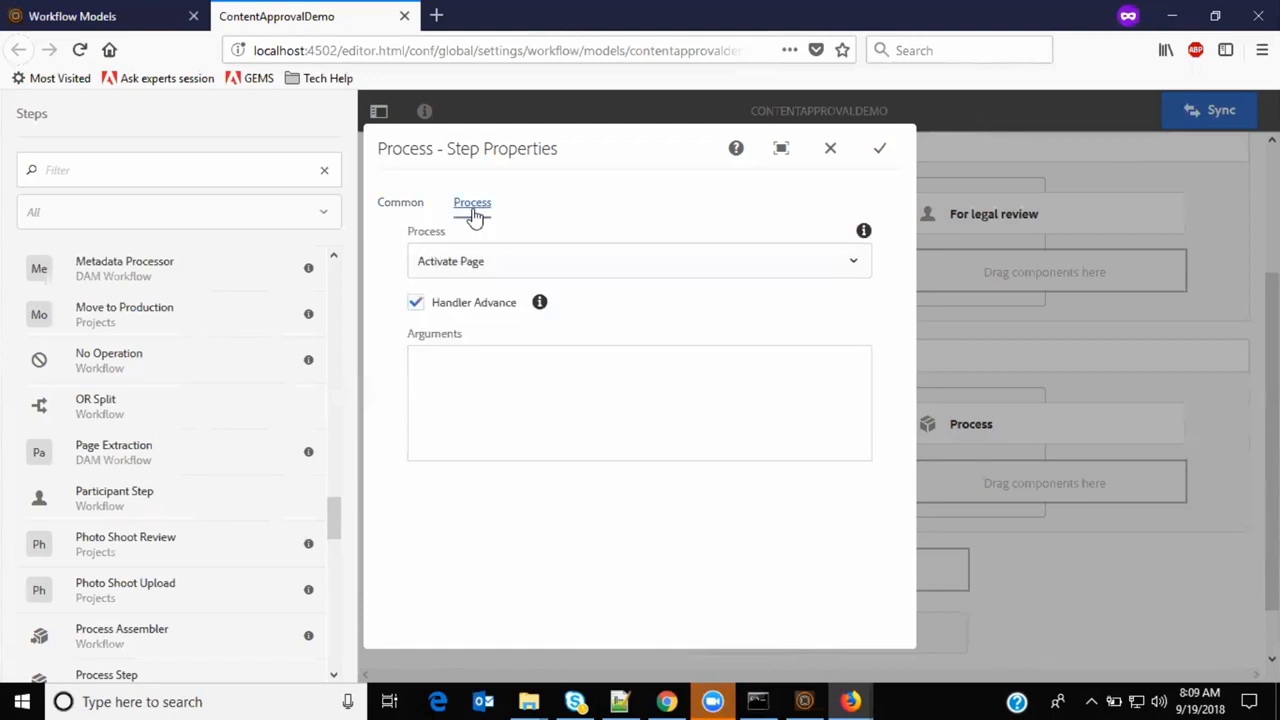
pyautogui.click(880, 150)
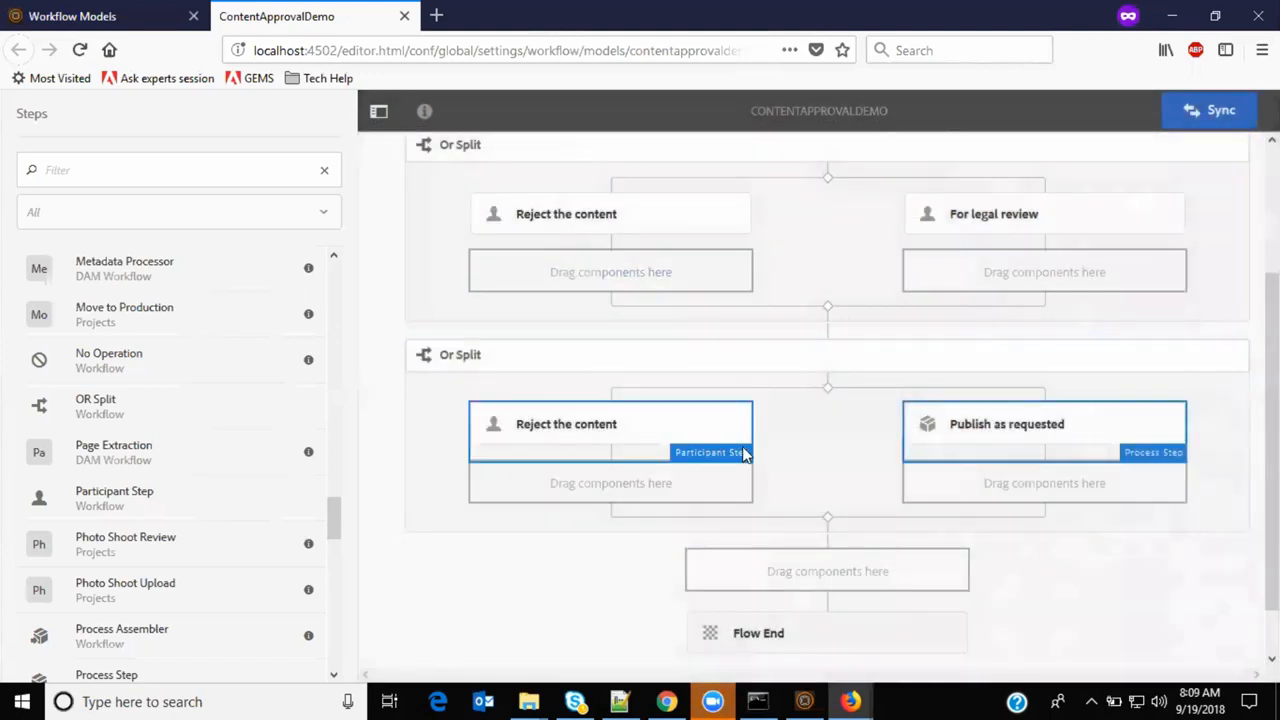
# Step: Check which user or group the Validate Content step is assigned to, and close its properties without saving
pyautogui.scroll(-1, 745, 454)
pyautogui.scroll(3, 745, 454)
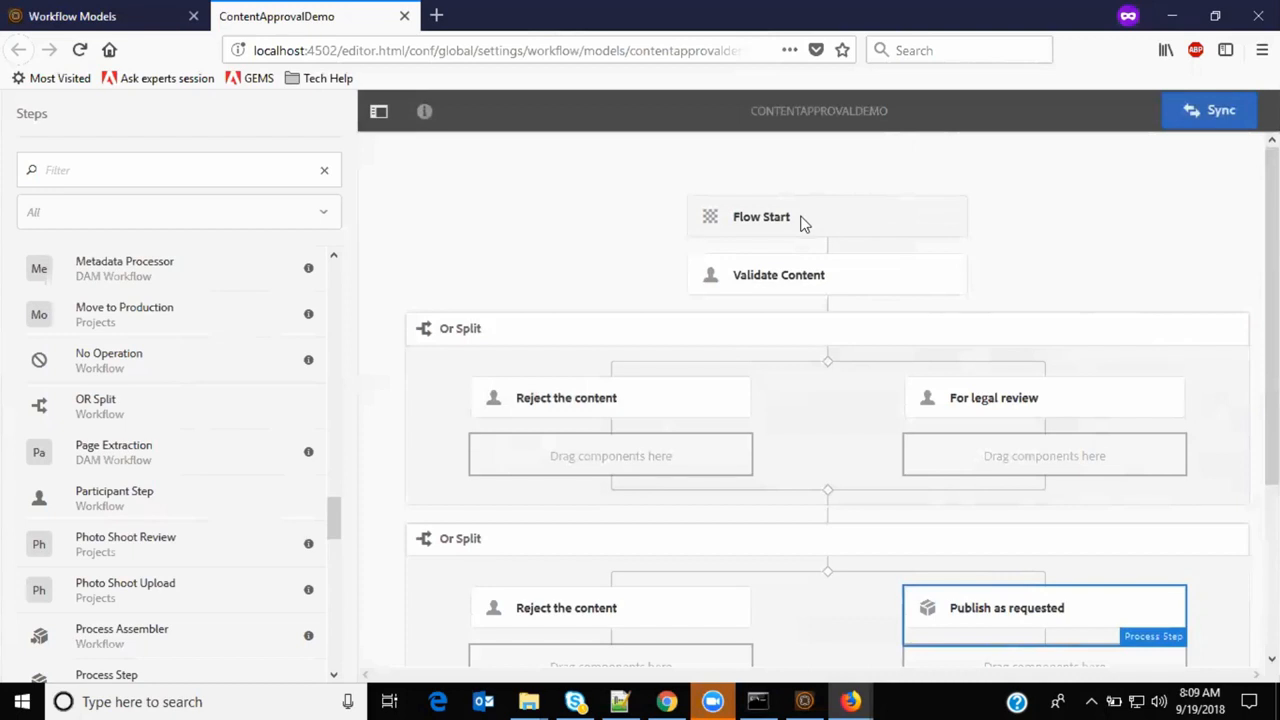
pyautogui.click(800, 277)
pyautogui.click(716, 230)
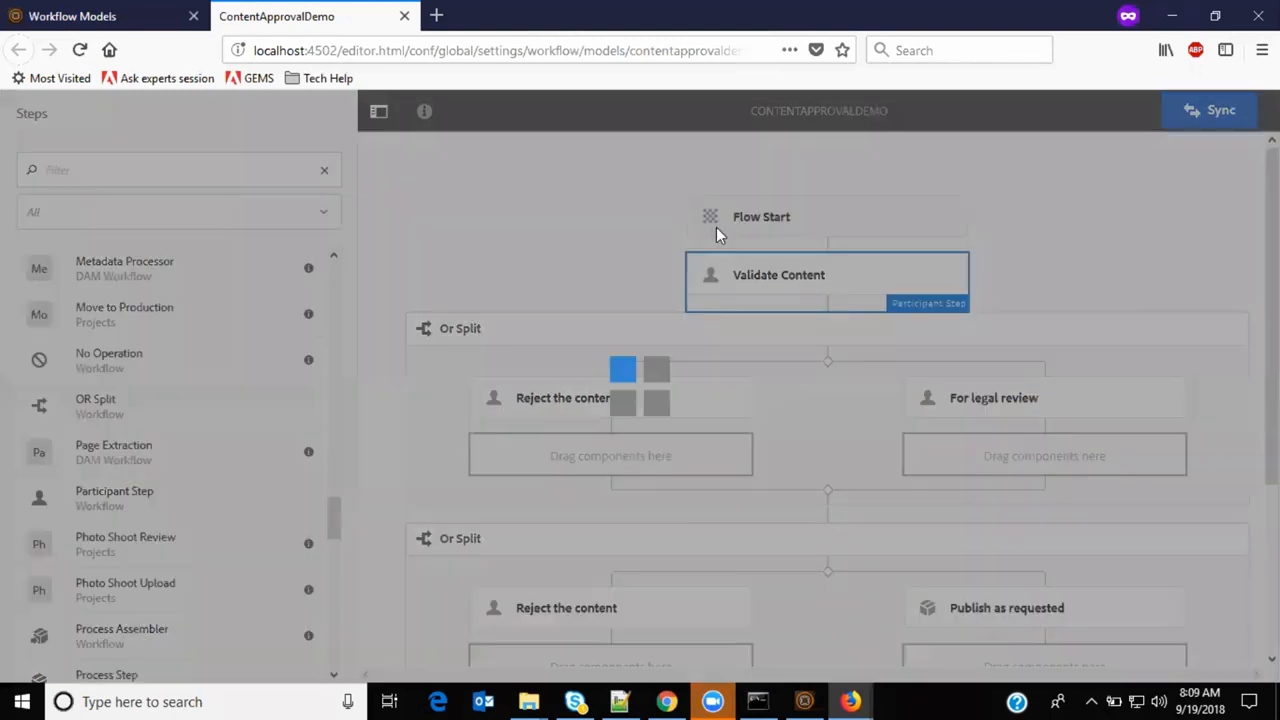
pyautogui.click(481, 203)
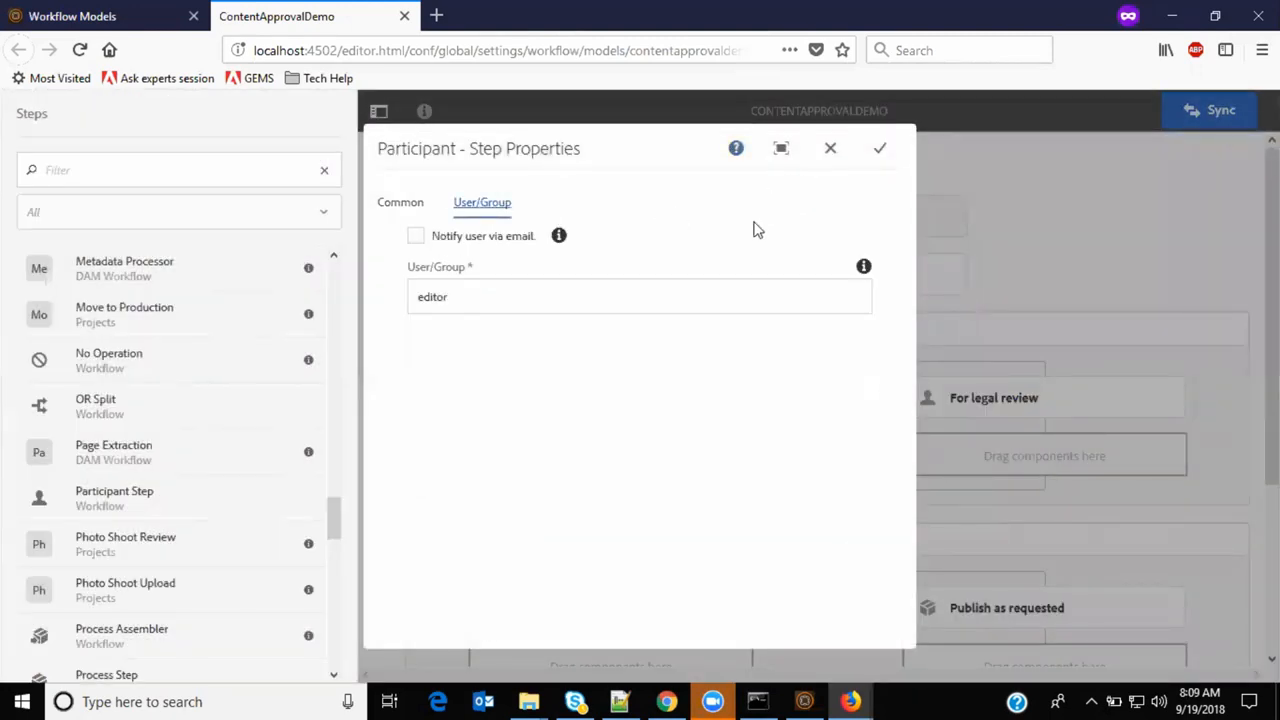
pyautogui.moveTo(465, 298); pyautogui.dragTo(391, 294)
pyautogui.click(830, 150)
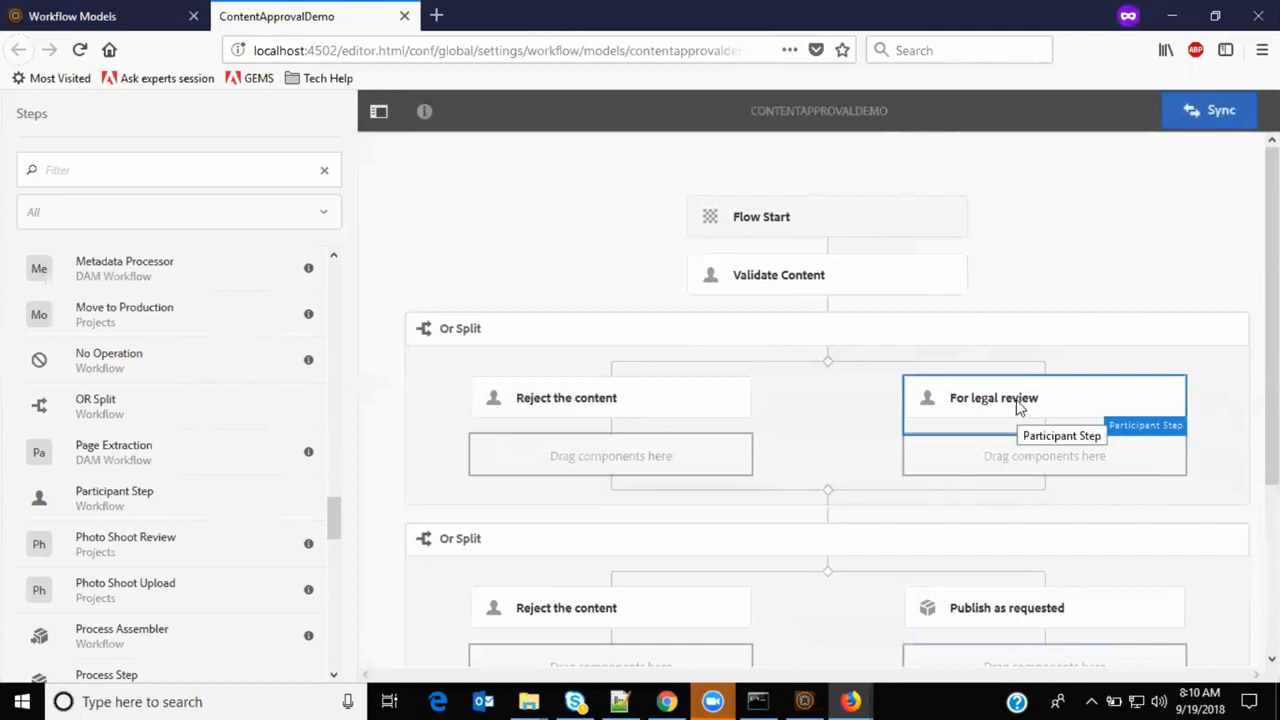
pyautogui.scroll(-5, 1014, 405)
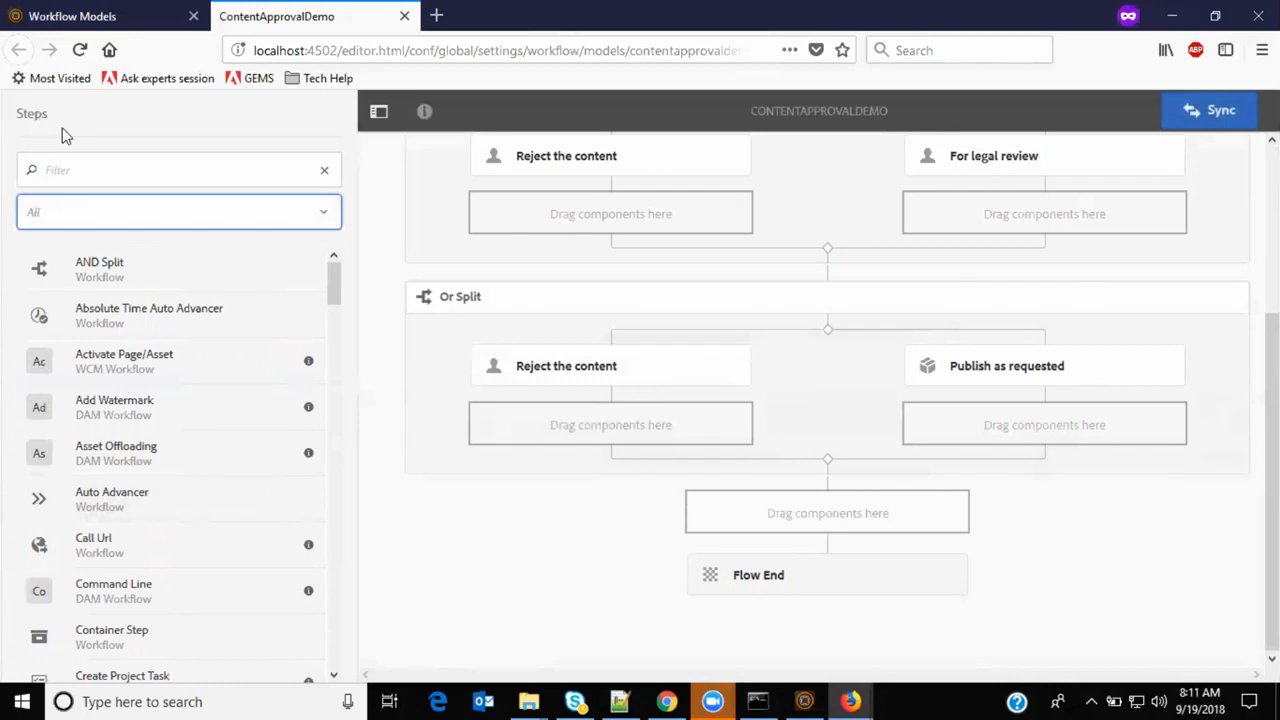
pyautogui.click(264, 169)
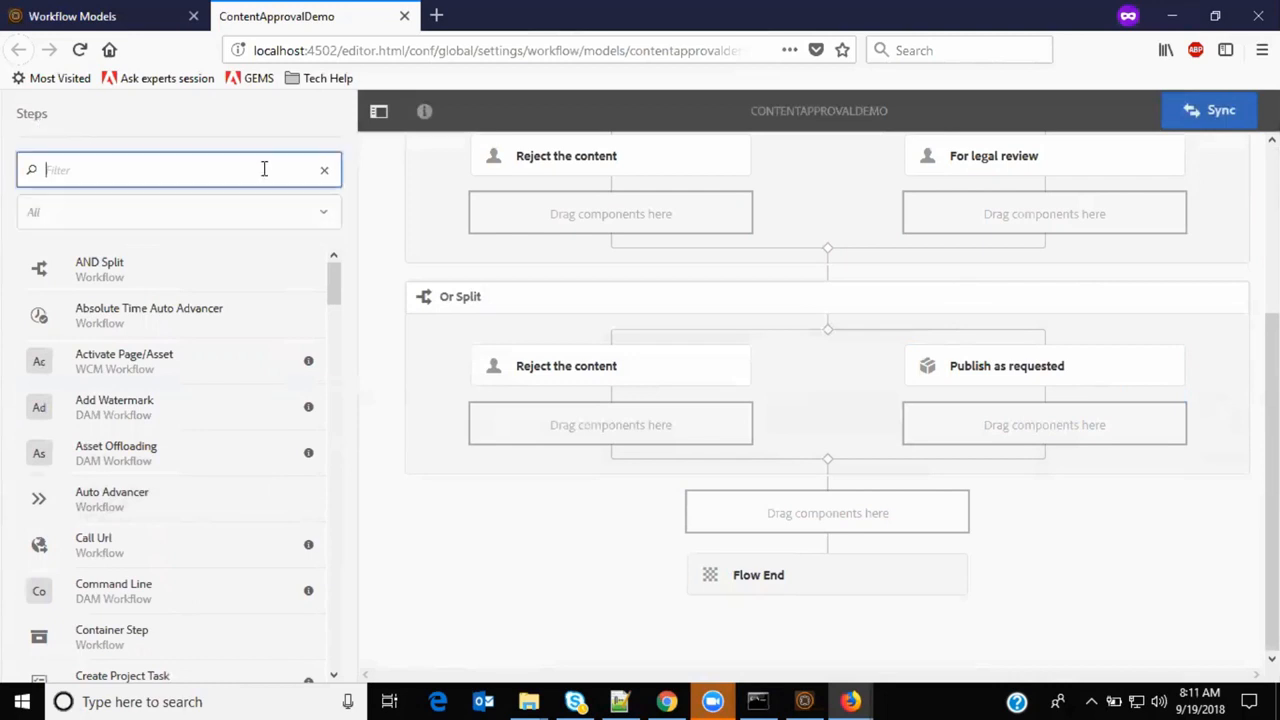
pyautogui.click(145, 222)
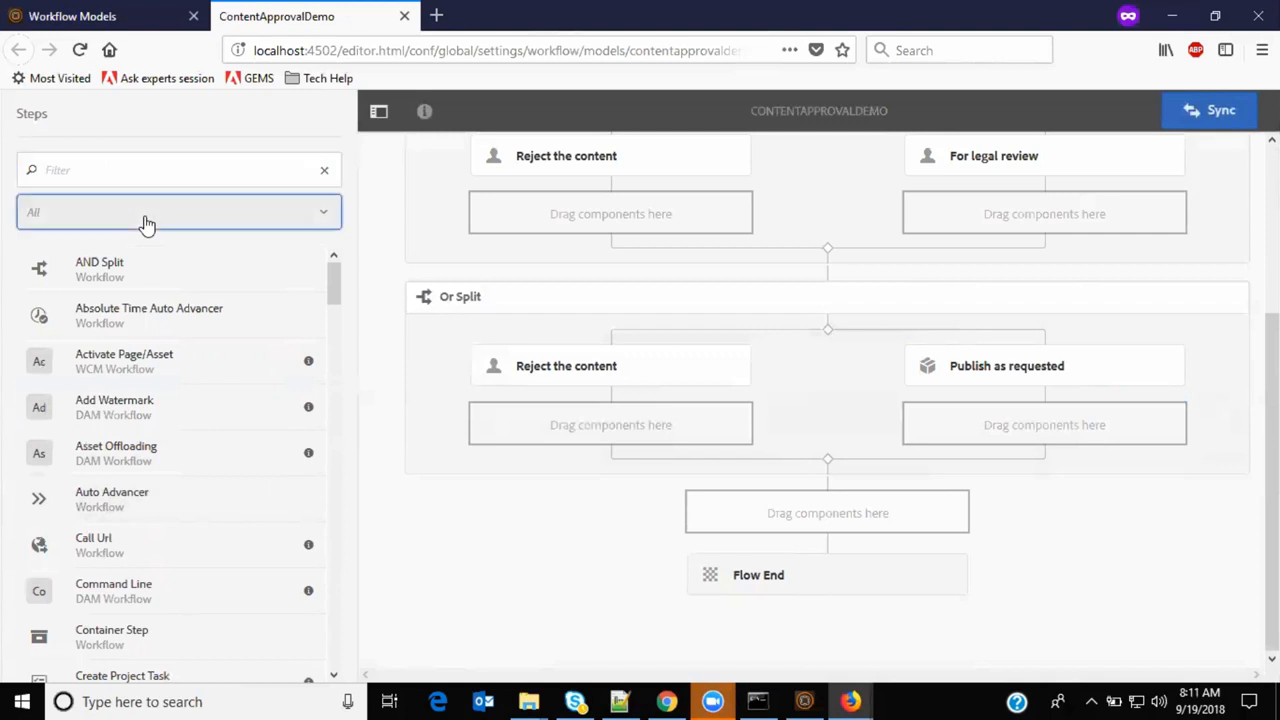
pyautogui.click(145, 222)
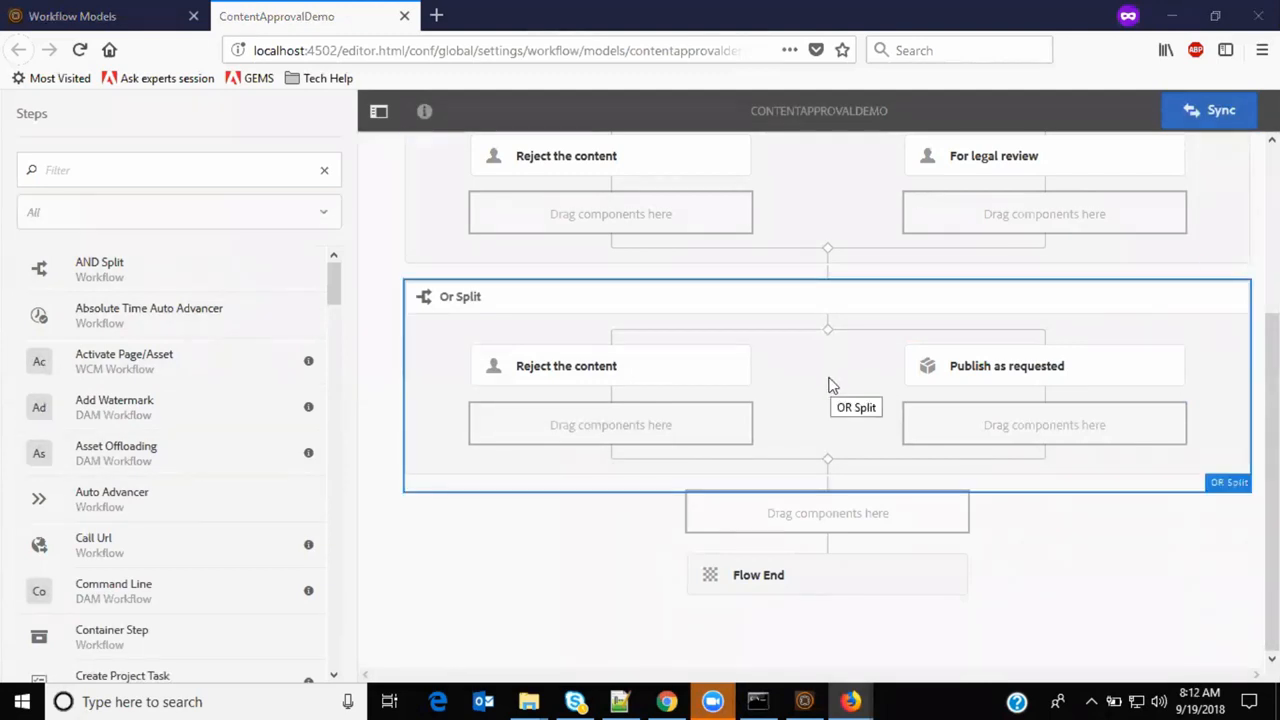
# Step: Sync the ContentApprovalDemo model to write its runtime workflow, and return to the start of the flow
pyautogui.click(1204, 115)
pyautogui.rightClick(1205, 116)
pyautogui.click(1207, 104)
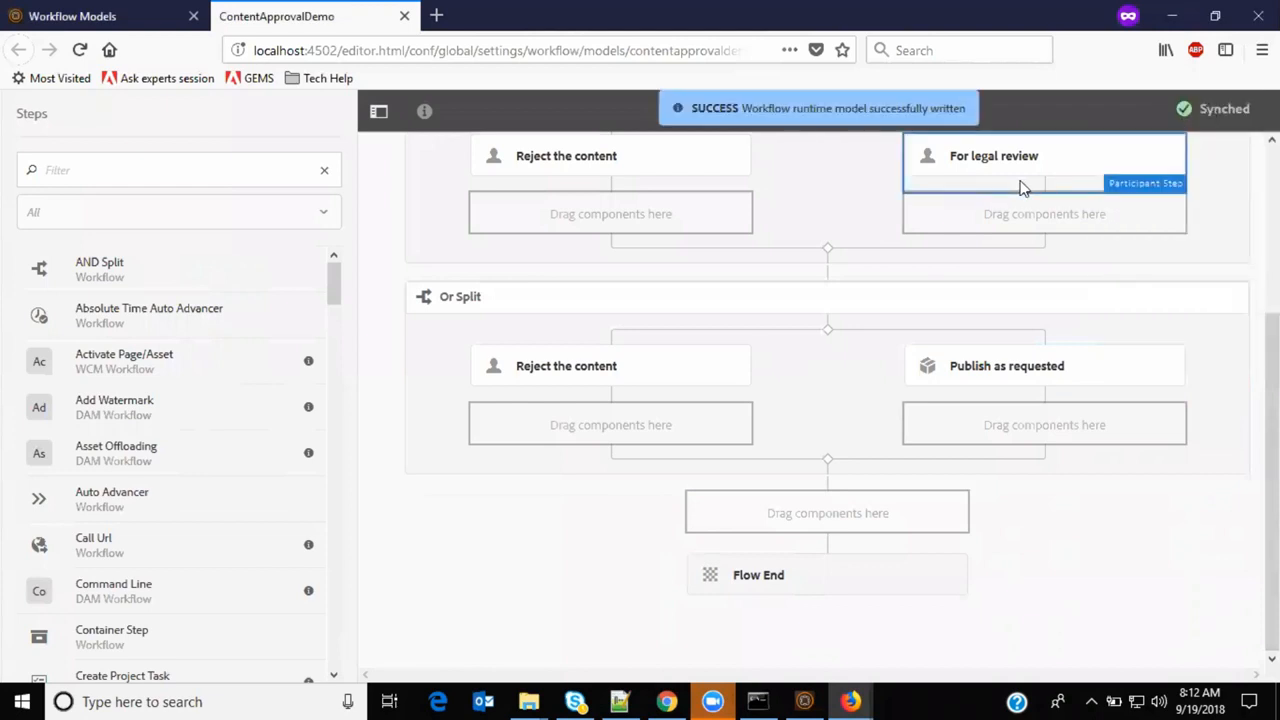
pyautogui.scroll(3, 1047, 331)
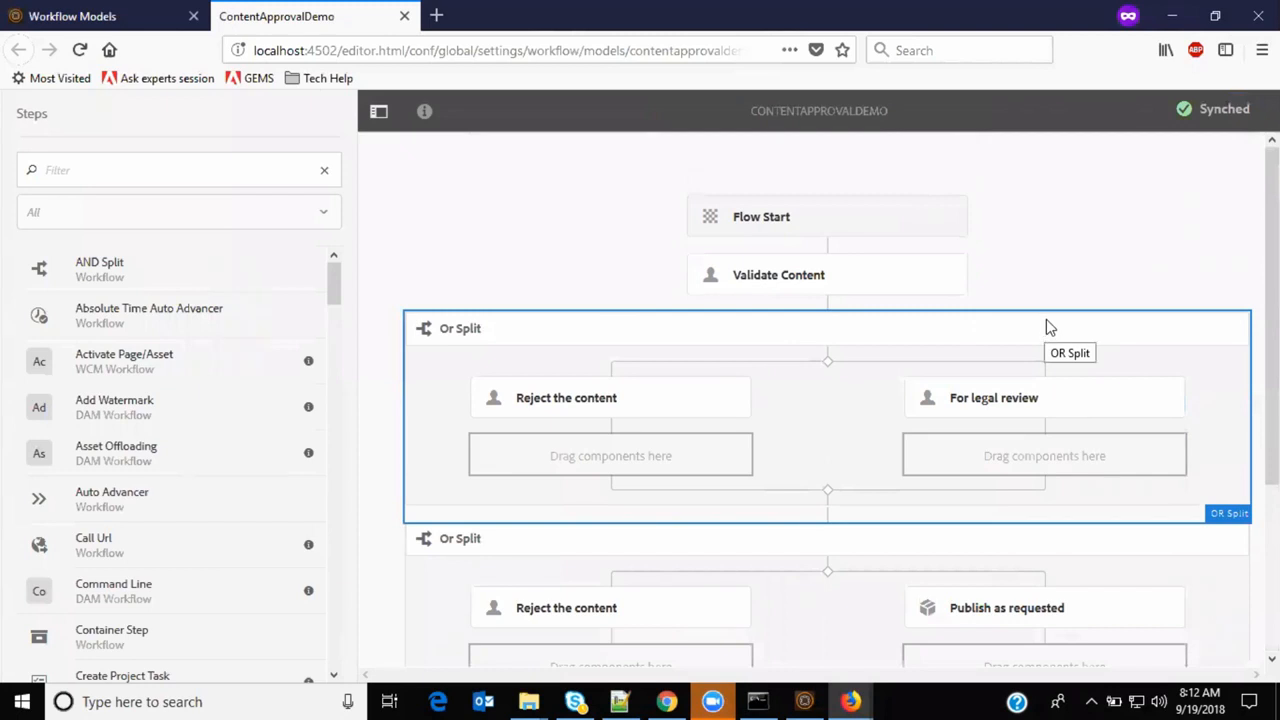